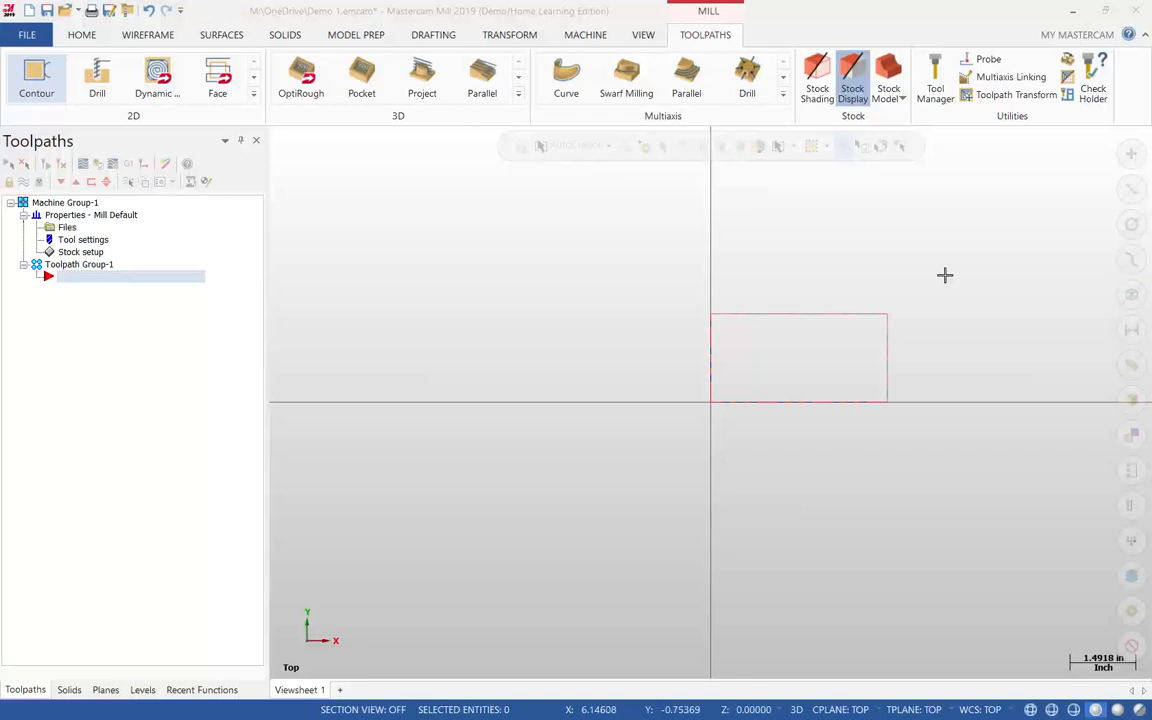
# Turn off the stock display in the machine group's stock setup.
pyautogui.doubleClick(82, 252)
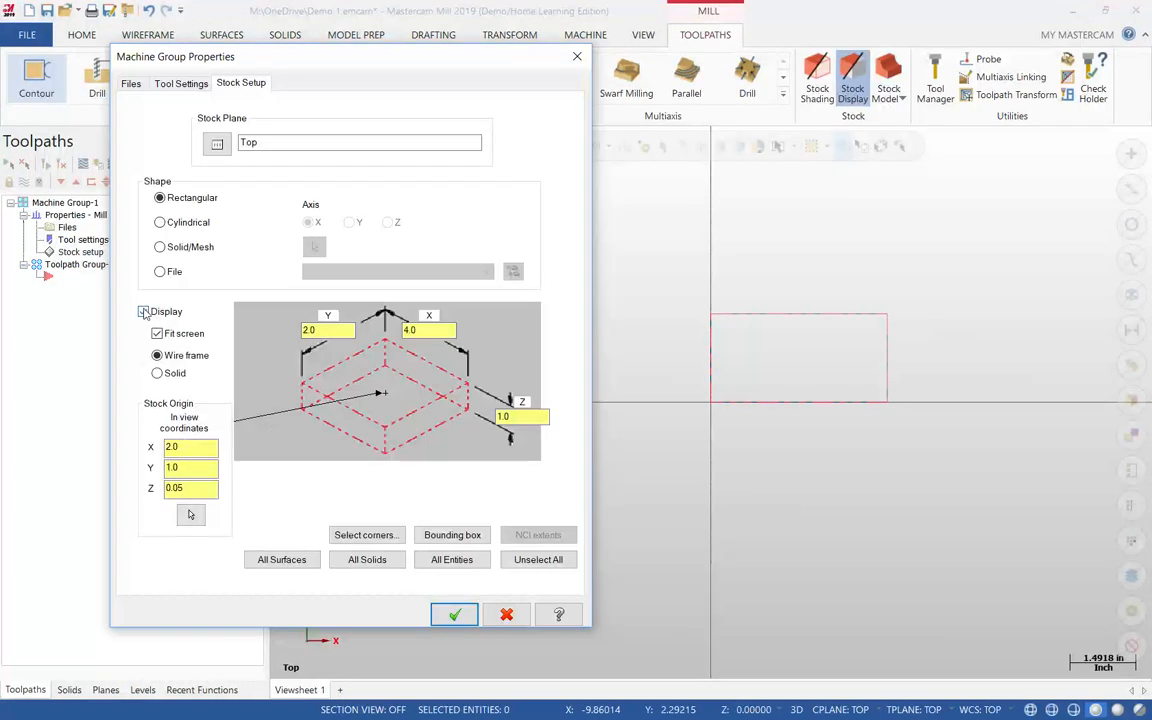
pyautogui.click(144, 312)
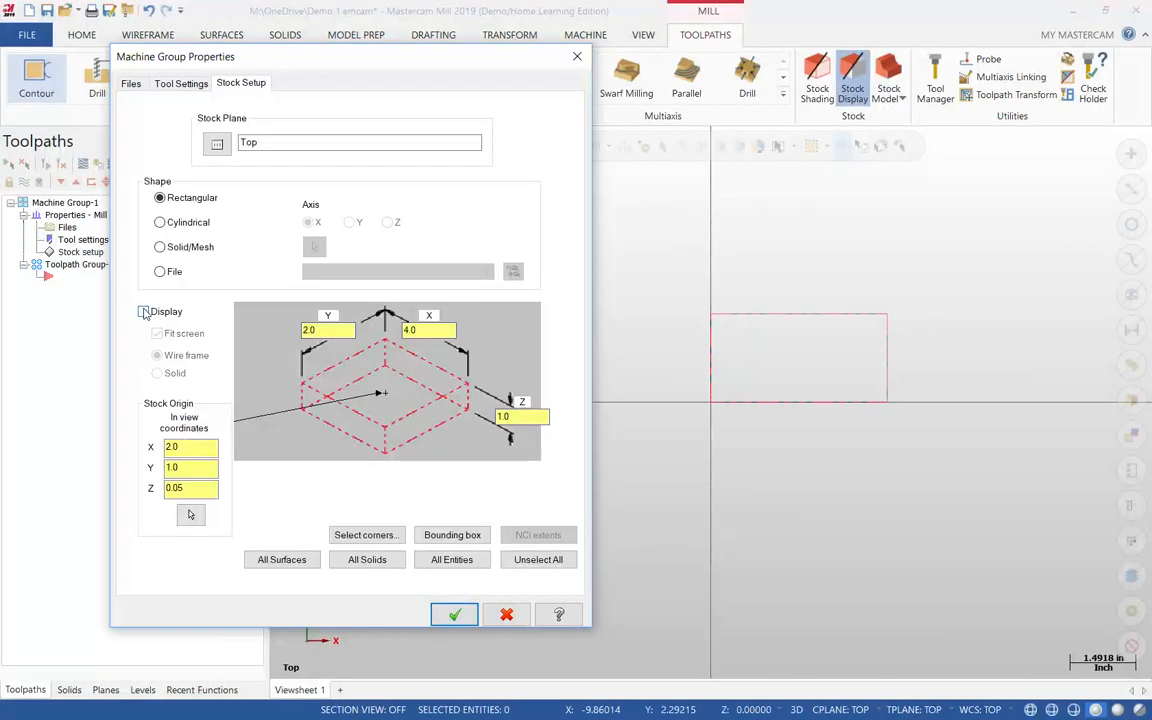
pyautogui.click(455, 614)
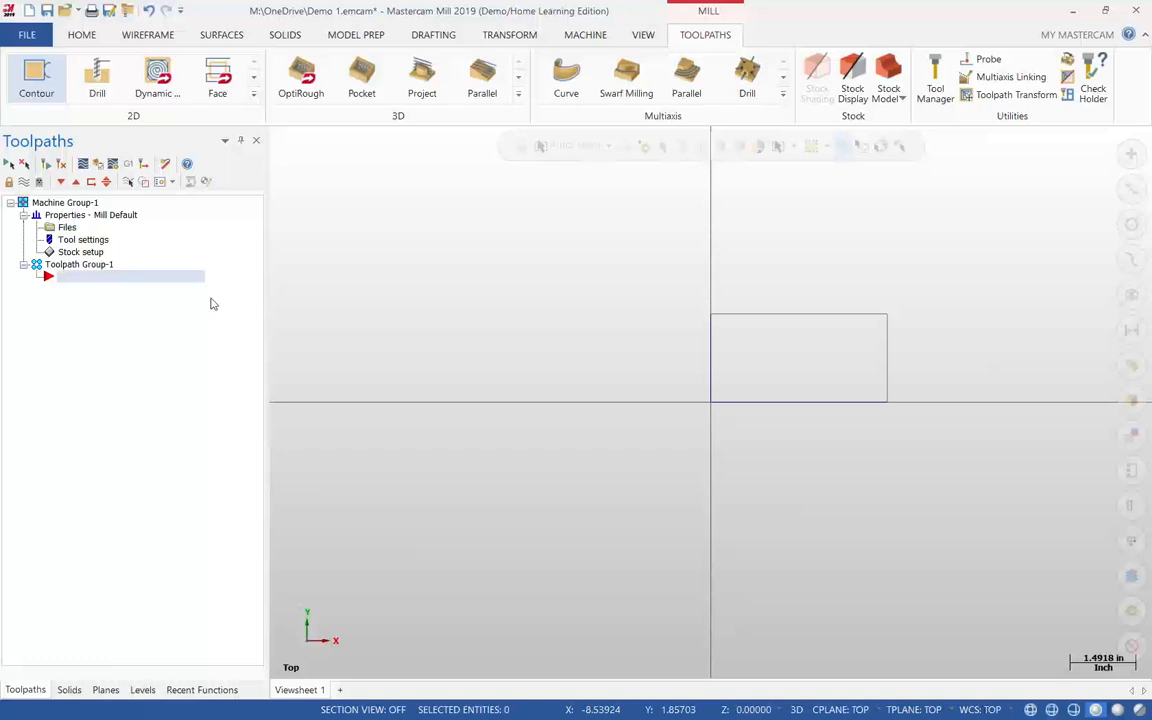
# Start a 2D contour toolpath and chain the rectangle from its upper-left corner in the clockwise direction.
pyautogui.click(24, 80)
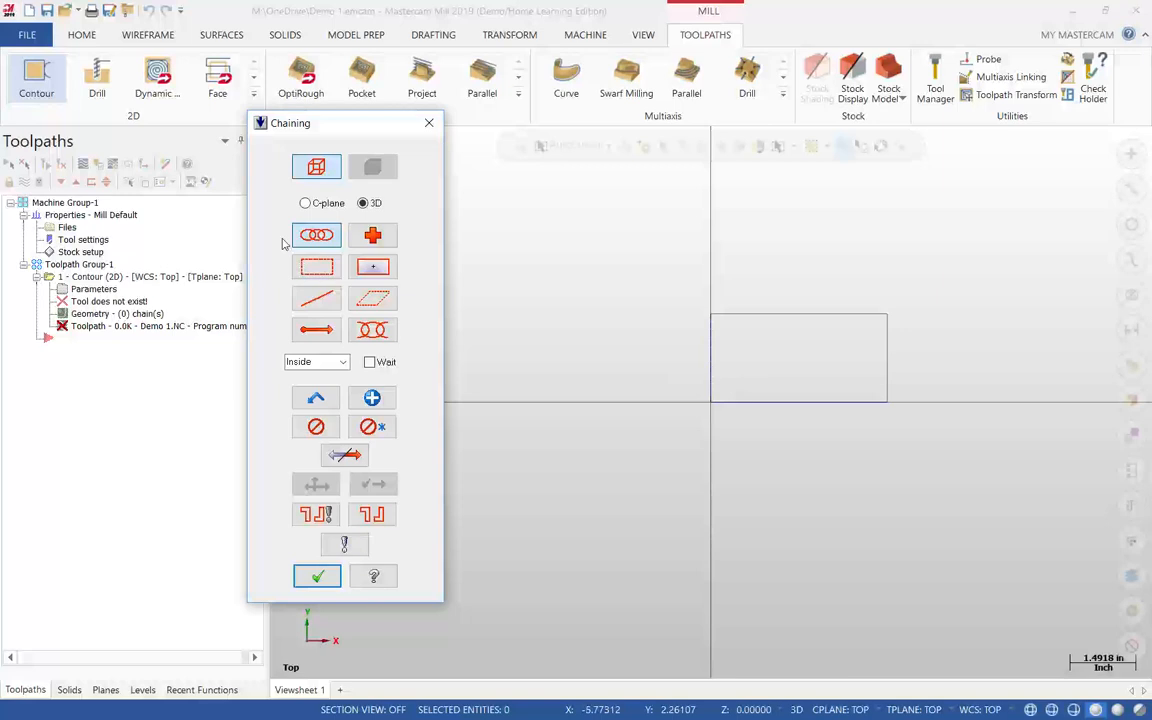
pyautogui.click(732, 318)
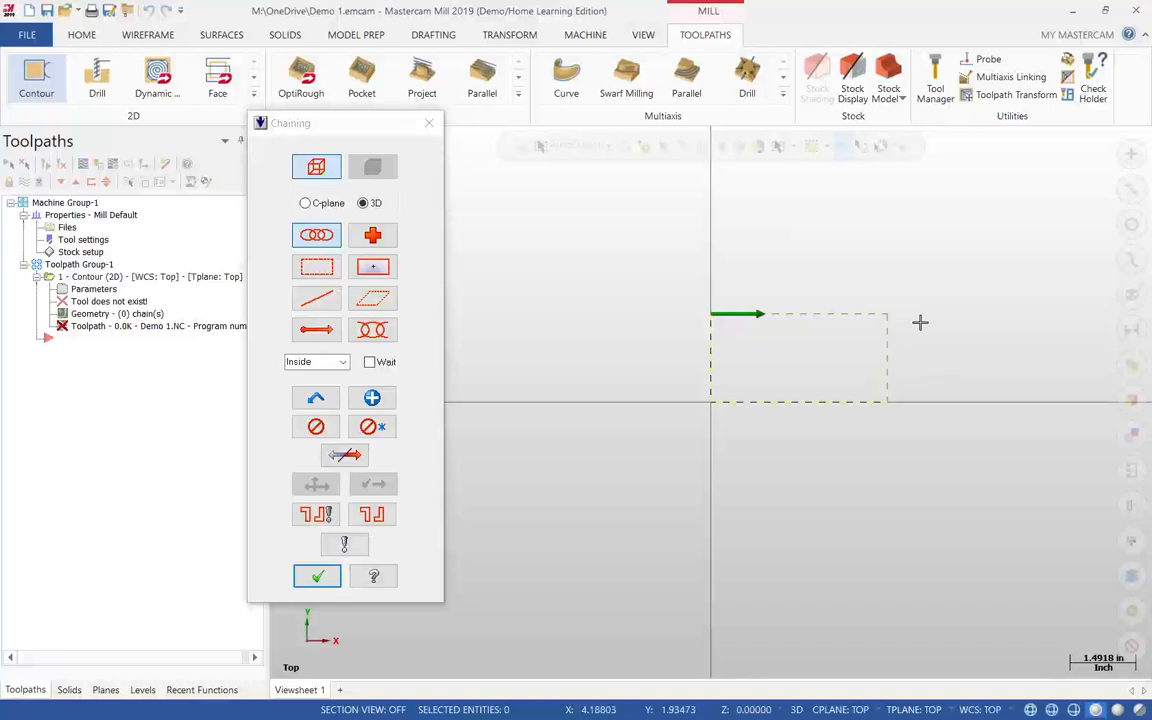
pyautogui.click(344, 455)
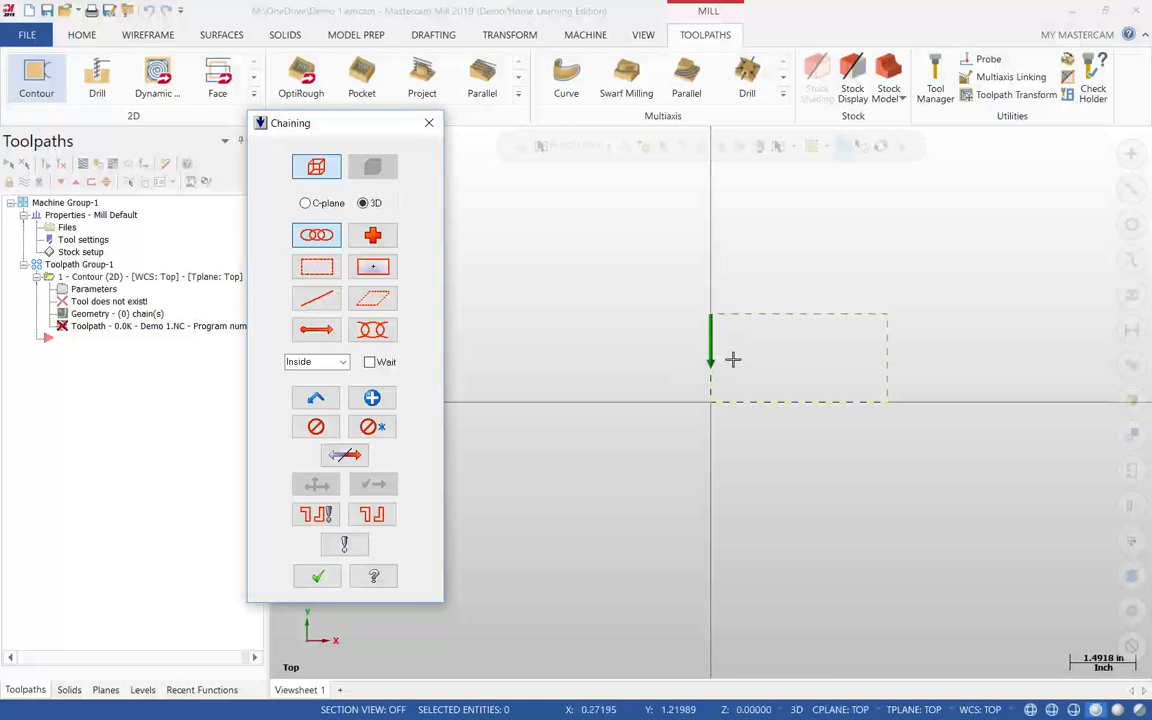
pyautogui.click(345, 455)
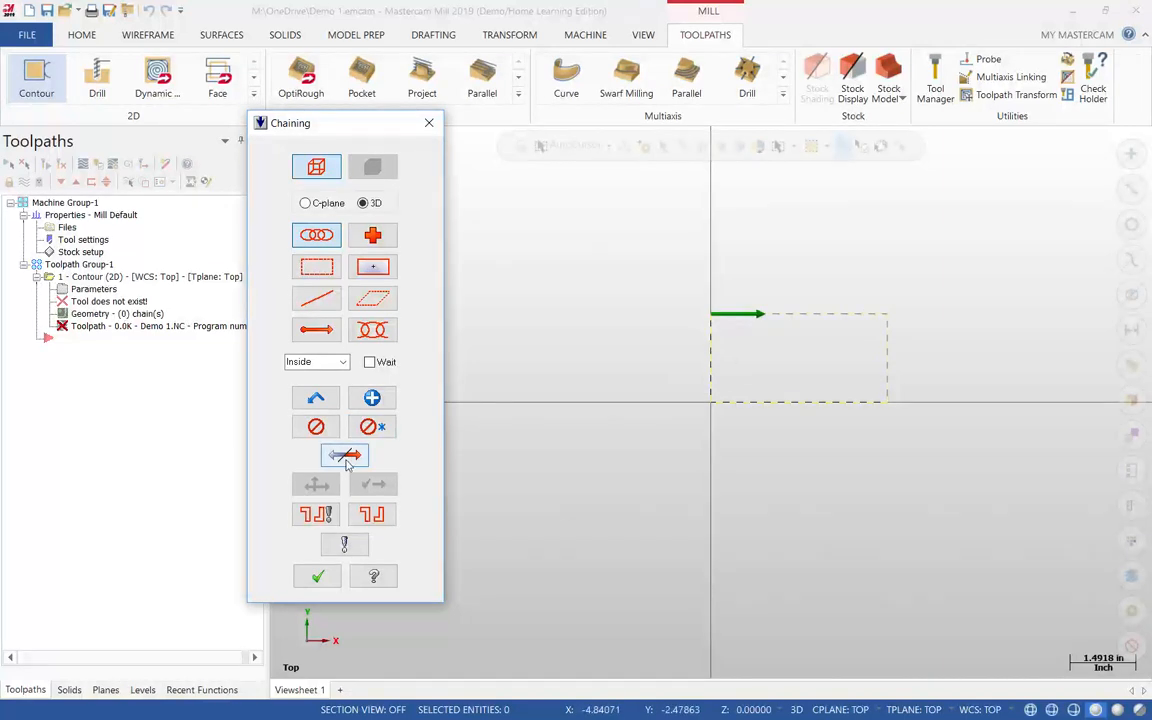
pyautogui.click(316, 578)
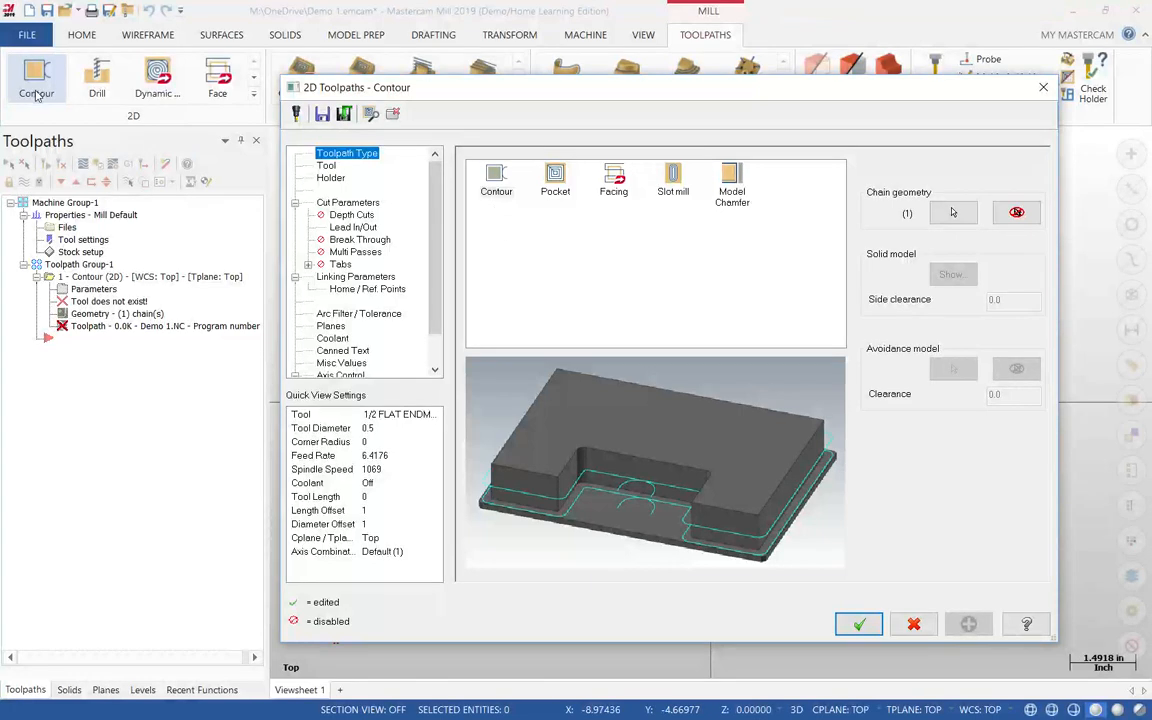
# Open the library tool selection for the contour toolpath and filter the list to include all tool types.
pyautogui.click(327, 166)
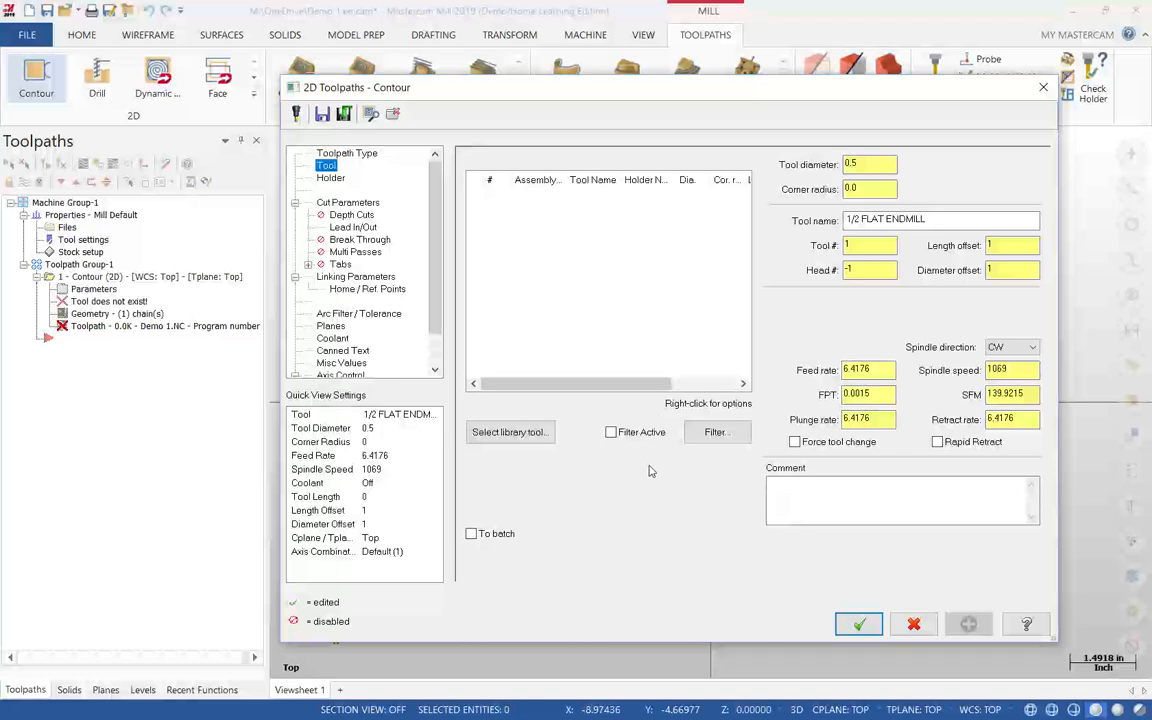
pyautogui.click(487, 433)
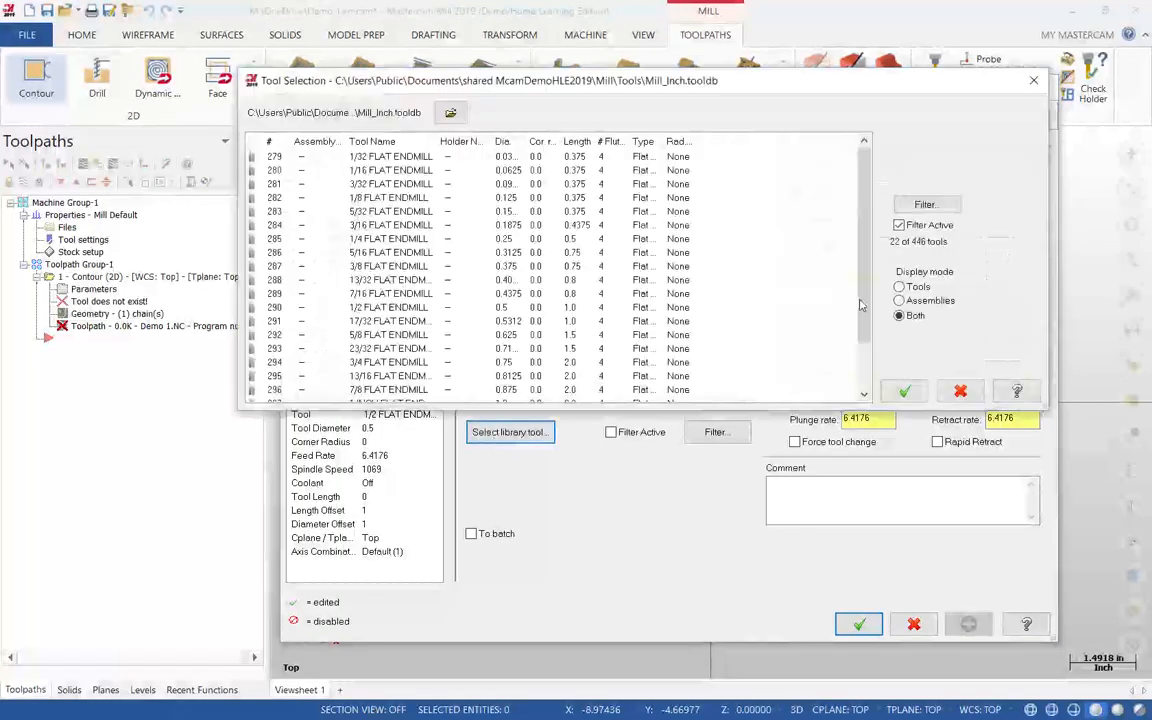
pyautogui.click(925, 205)
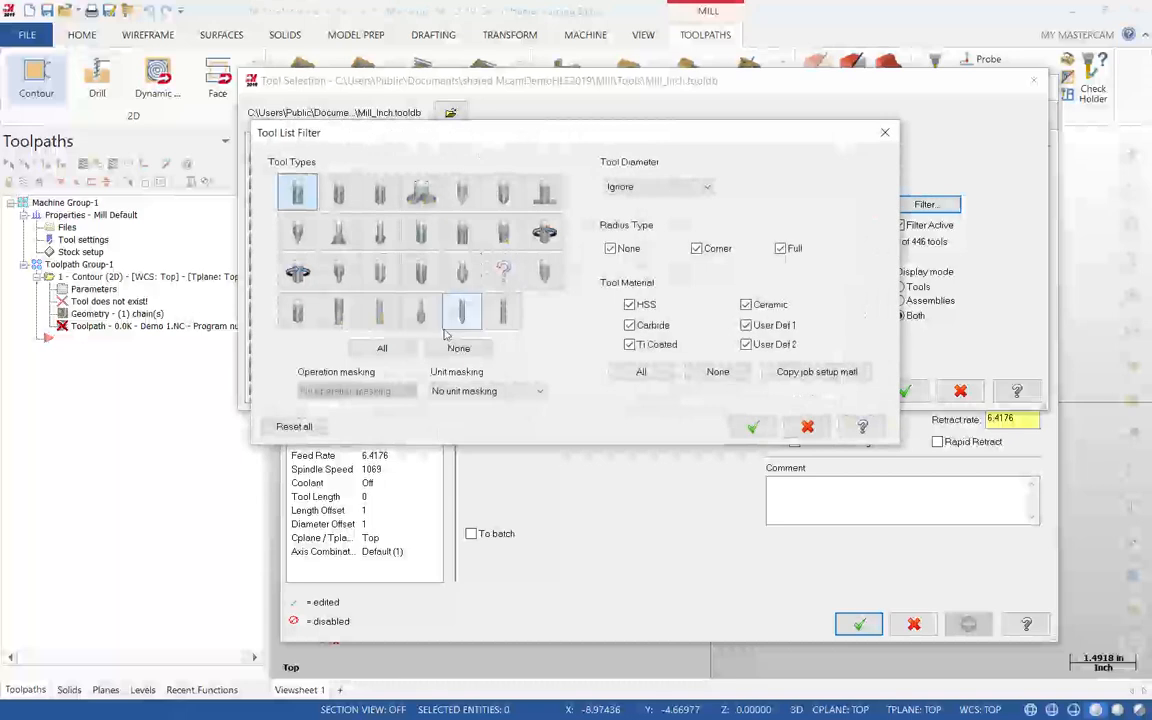
pyautogui.click(382, 348)
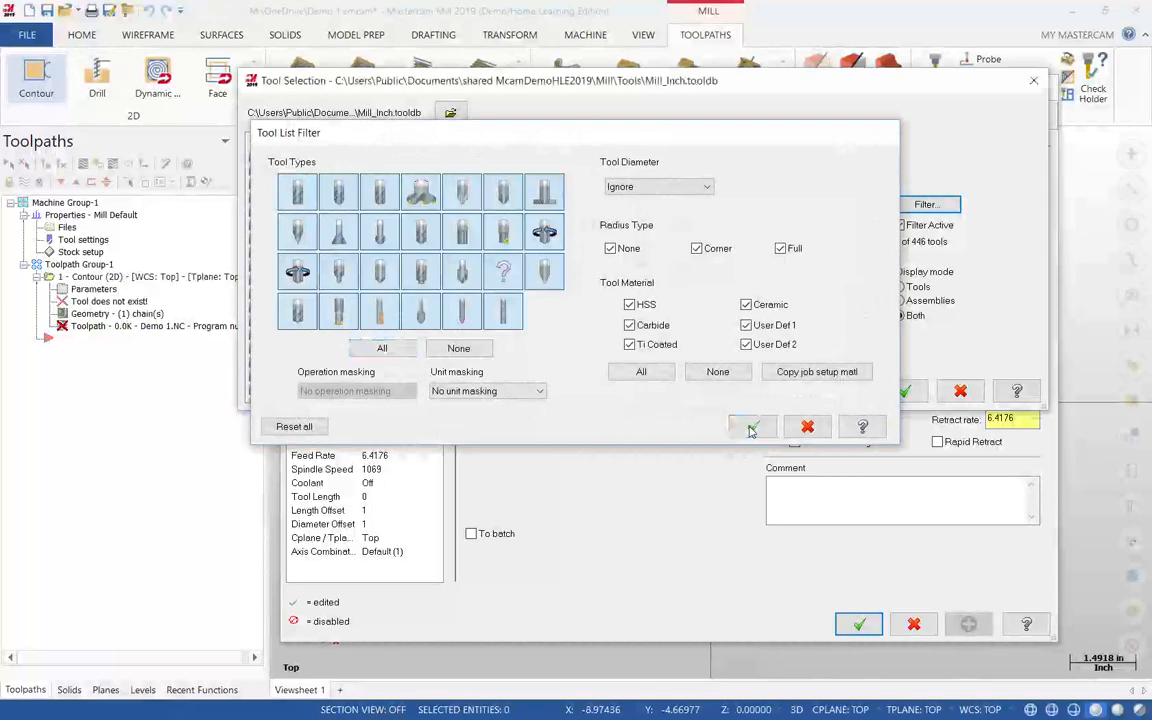
pyautogui.click(752, 427)
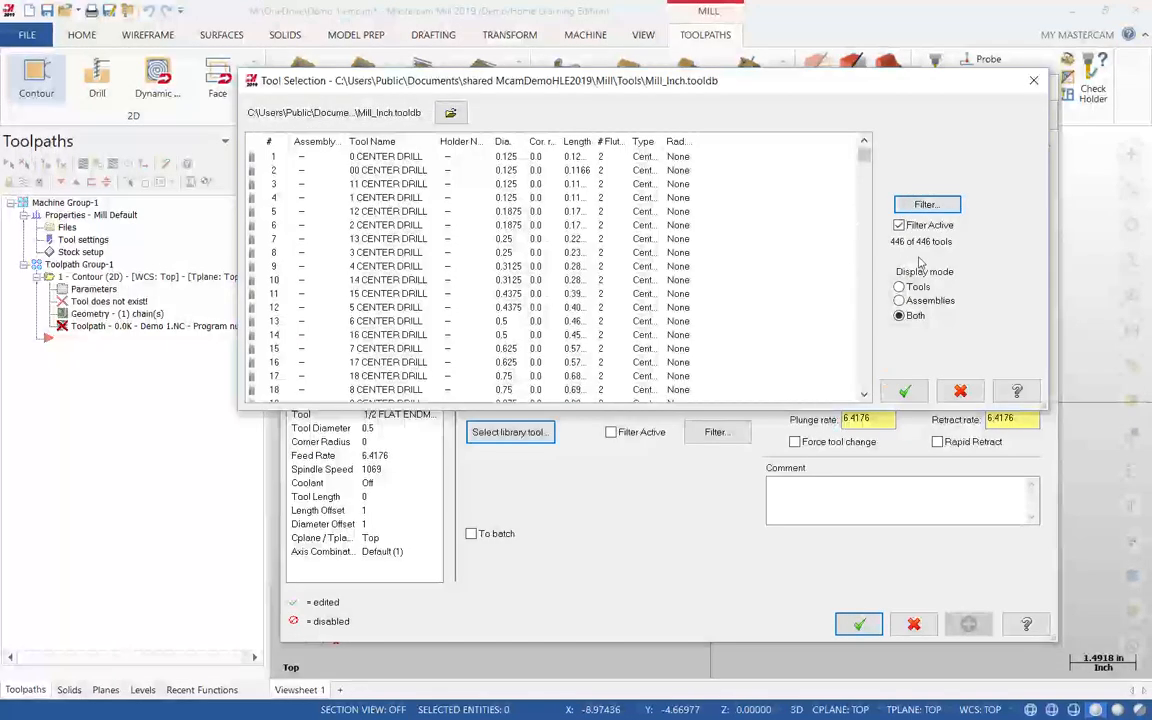
pyautogui.moveTo(864, 160)
pyautogui.mouseDown()
pyautogui.moveTo(855, 180)
pyautogui.moveTo(850, 170)
pyautogui.moveTo(840, 180)
pyautogui.moveTo(850, 150)
pyautogui.mouseUp()
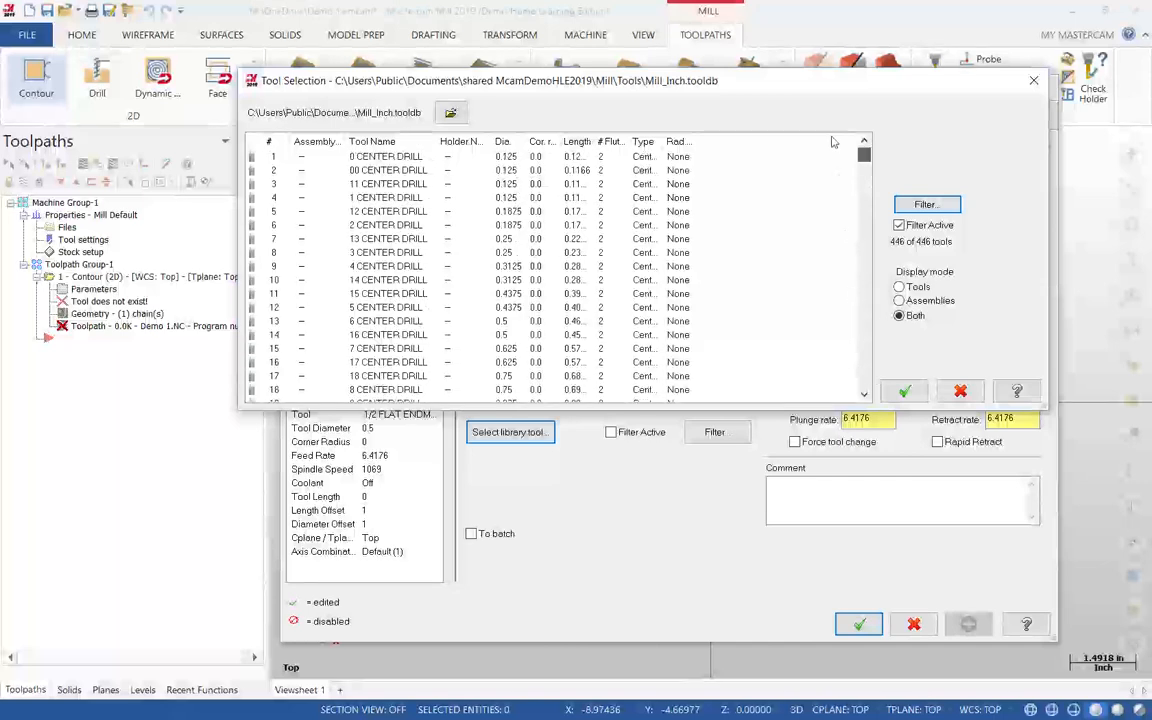
# Restrict the tool list filter to the flat endmill type only.
pyautogui.click(927, 204)
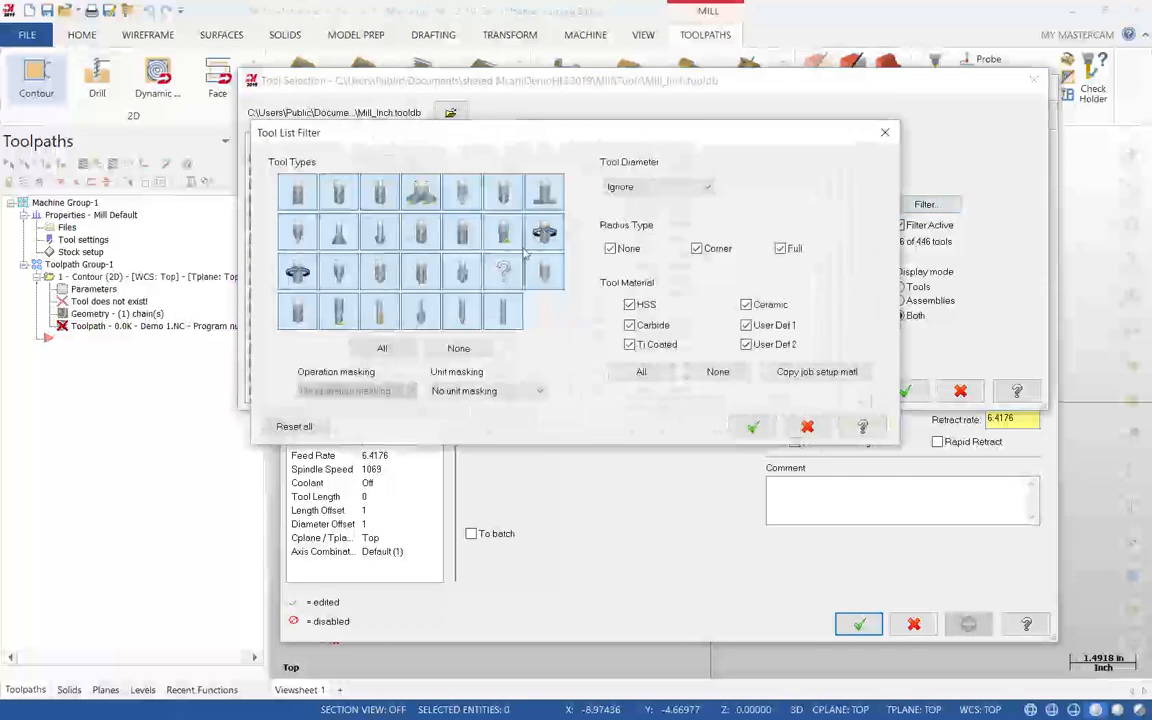
pyautogui.click(458, 348)
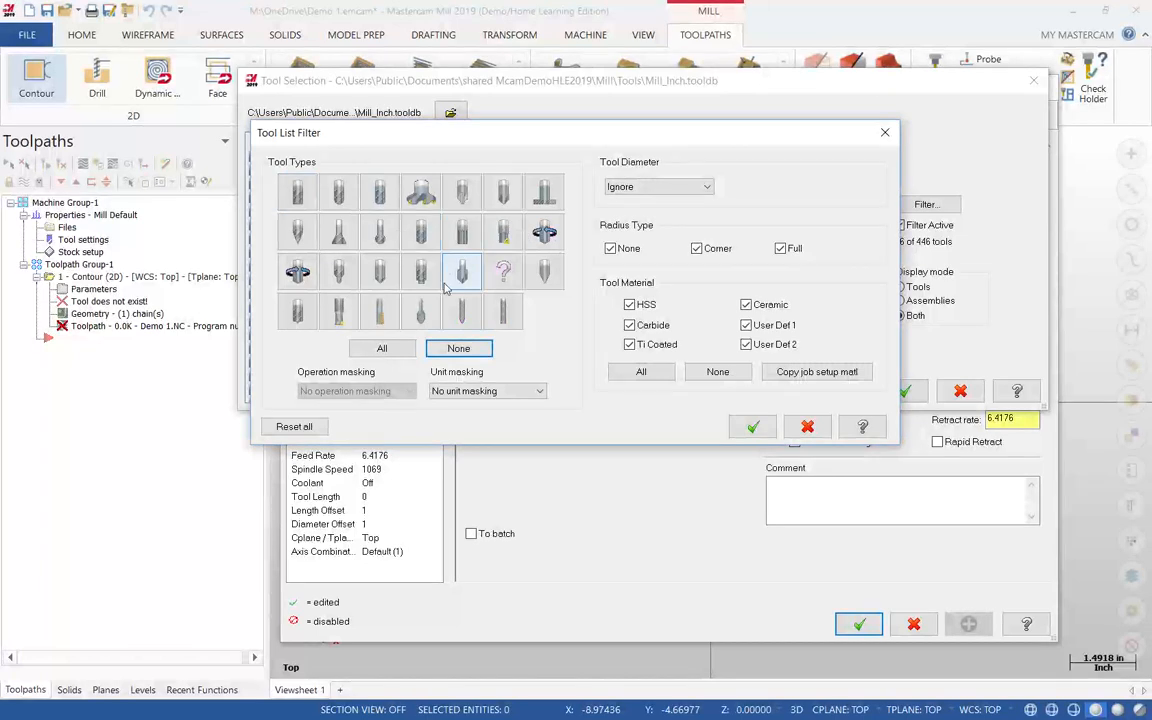
pyautogui.click(300, 194)
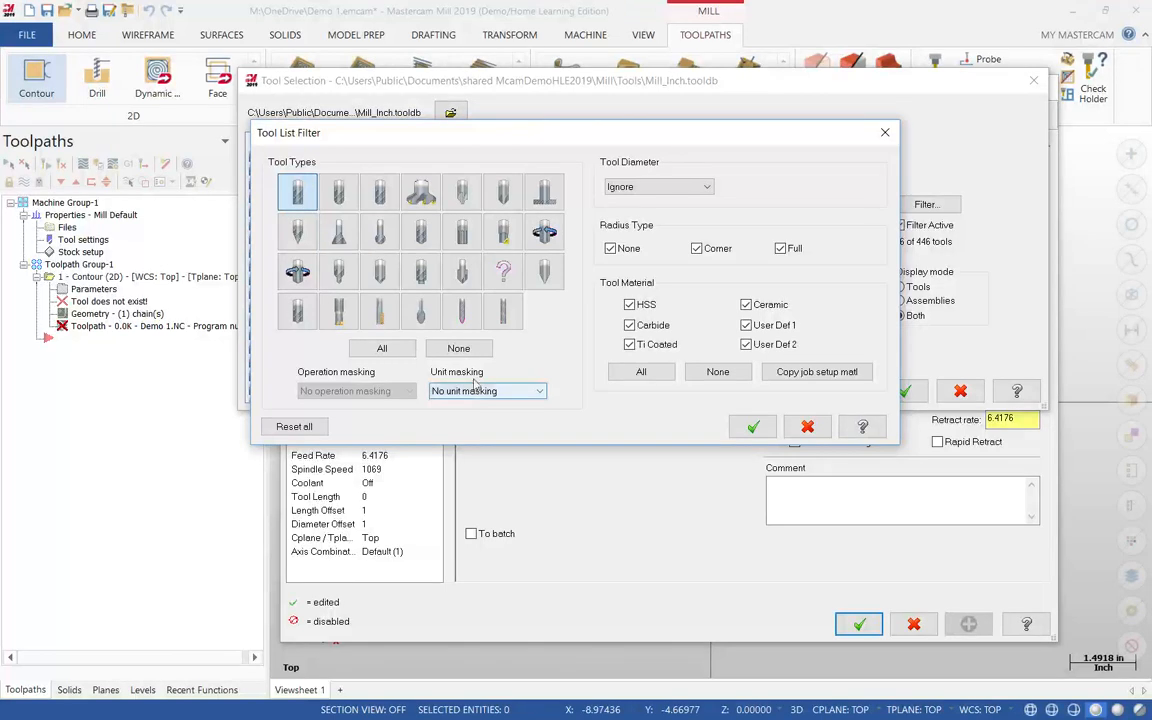
pyautogui.press('Return')
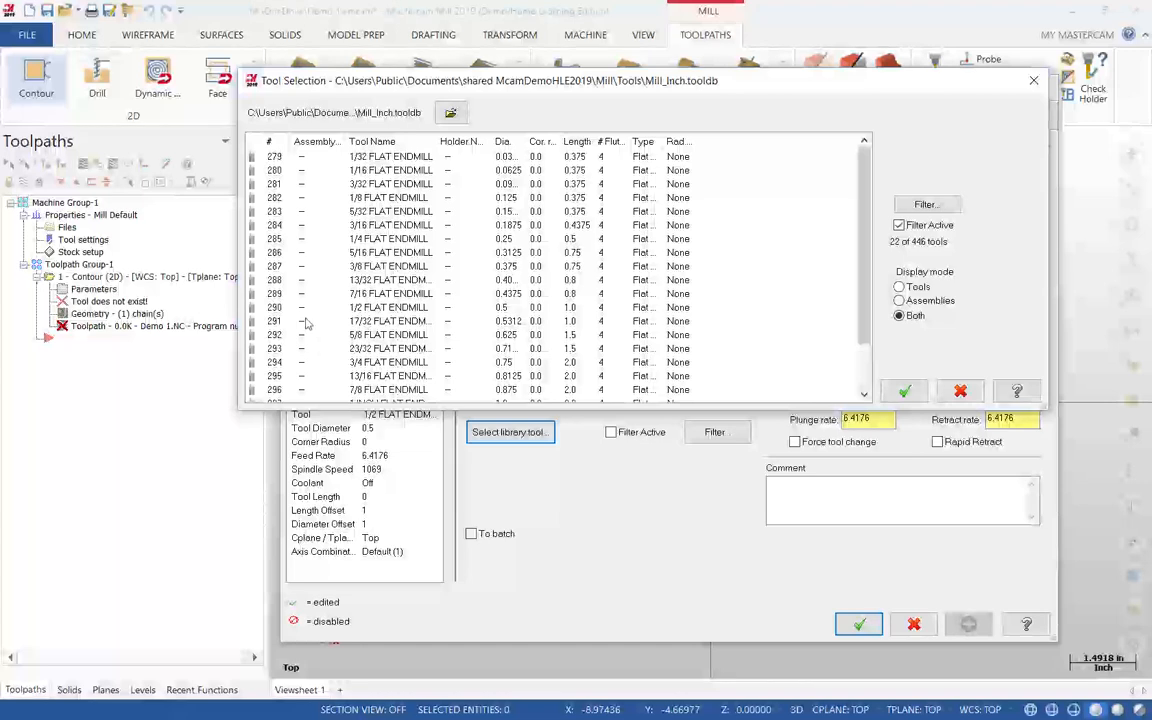
# Select the 3/4 FLAT ENDMILL from the library as the contour toolpath's tool.
pyautogui.scroll(-1, 309, 346)
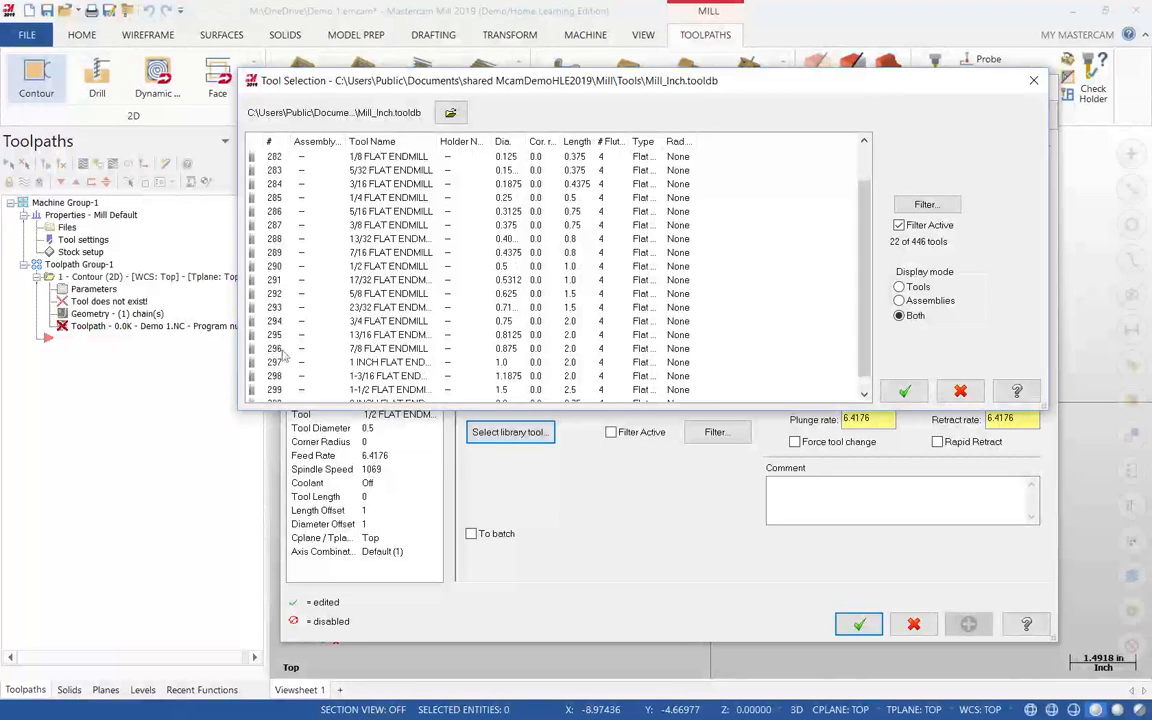
pyautogui.click(296, 320)
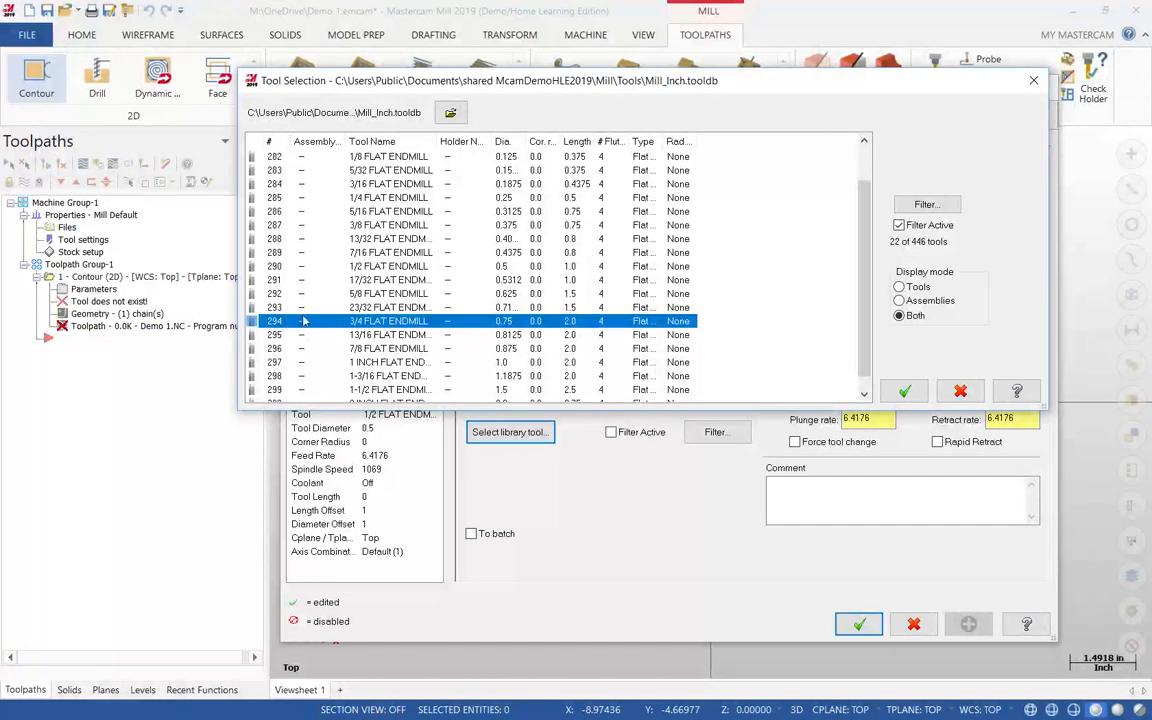
pyautogui.click(897, 390)
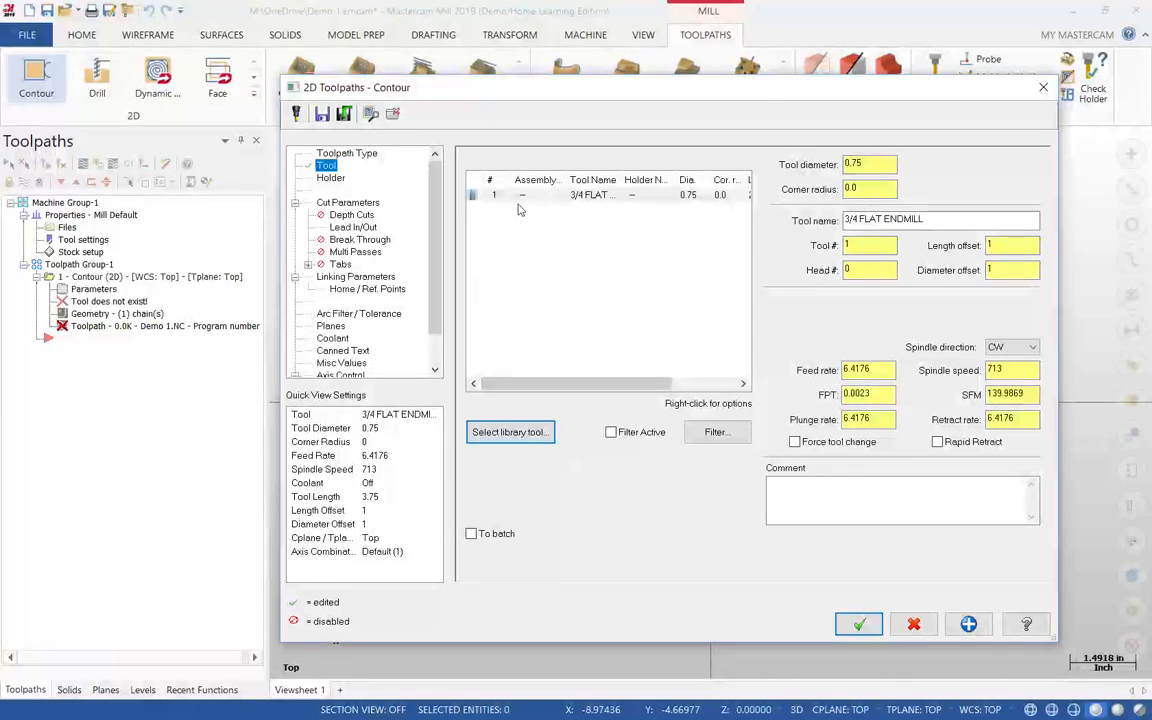
# Set the tool's plunge rate to 30.0.
pyautogui.click(864, 247)
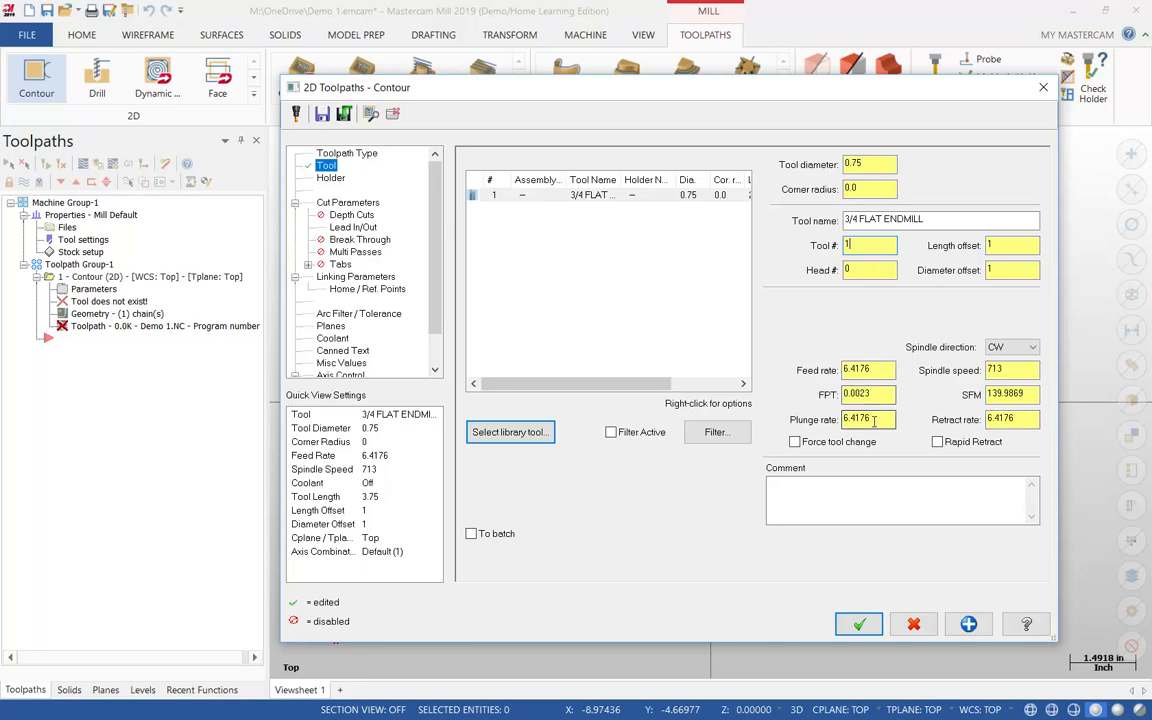
pyautogui.moveTo(877, 422); pyautogui.dragTo(843, 428)
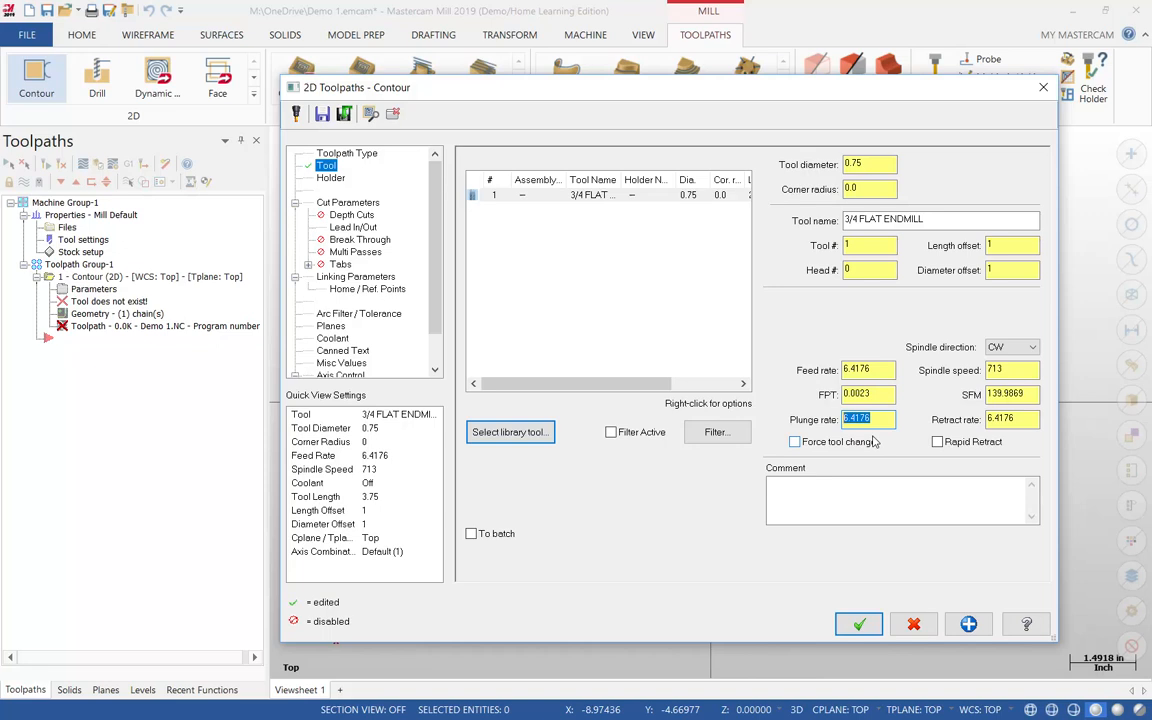
pyautogui.write('30.0')
# Set the tool's retract rate to 50.0 and its plunge rate to 6.4176.
pyautogui.click(1030, 421)
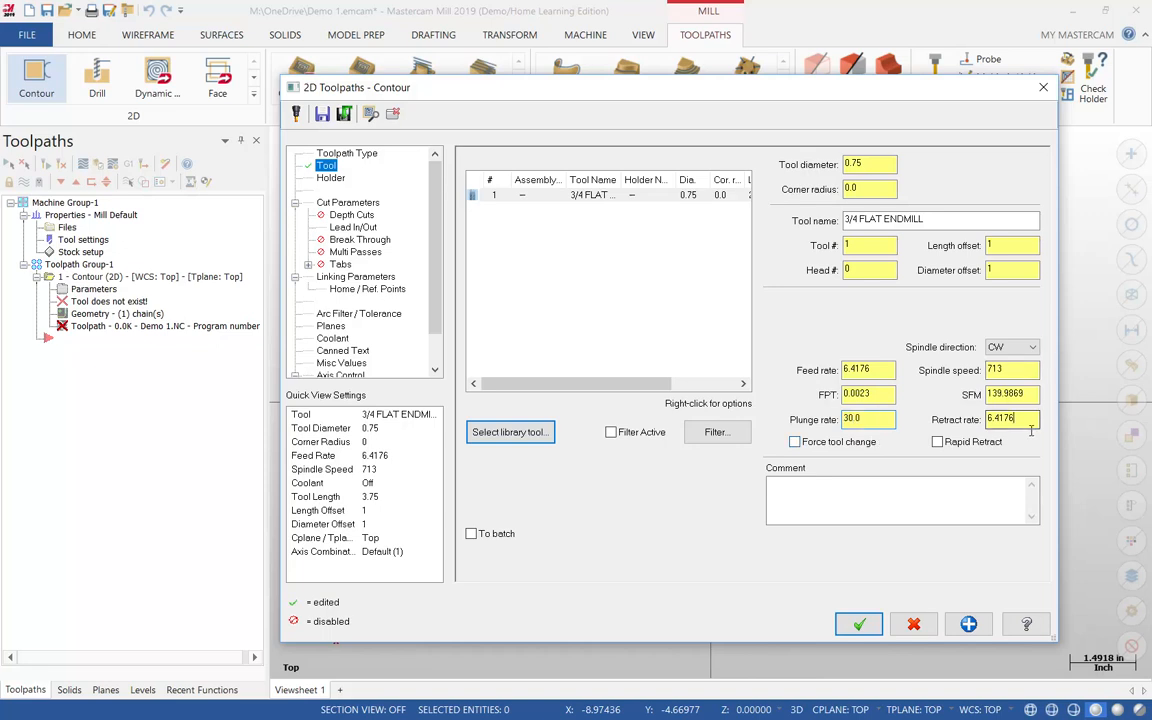
pyautogui.moveTo(1030, 430); pyautogui.dragTo(955, 437)
pyautogui.write('50')
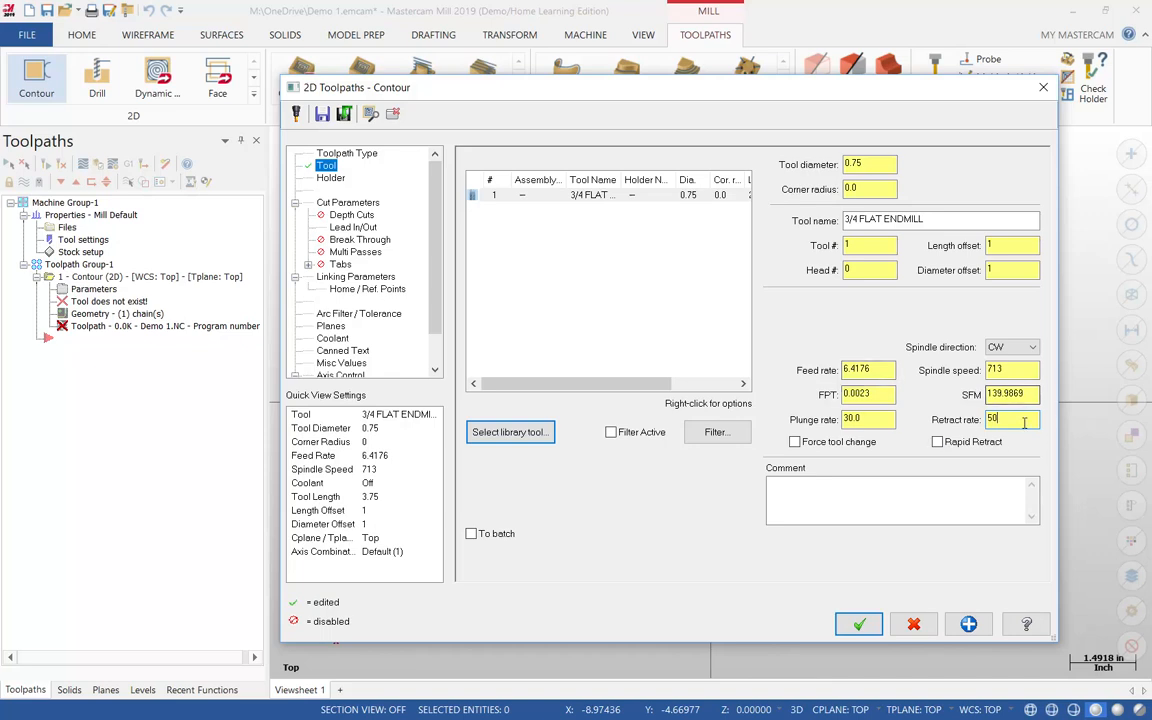
pyautogui.click(875, 424)
pyautogui.click(1028, 425)
pyautogui.moveTo(869, 420); pyautogui.dragTo(836, 418)
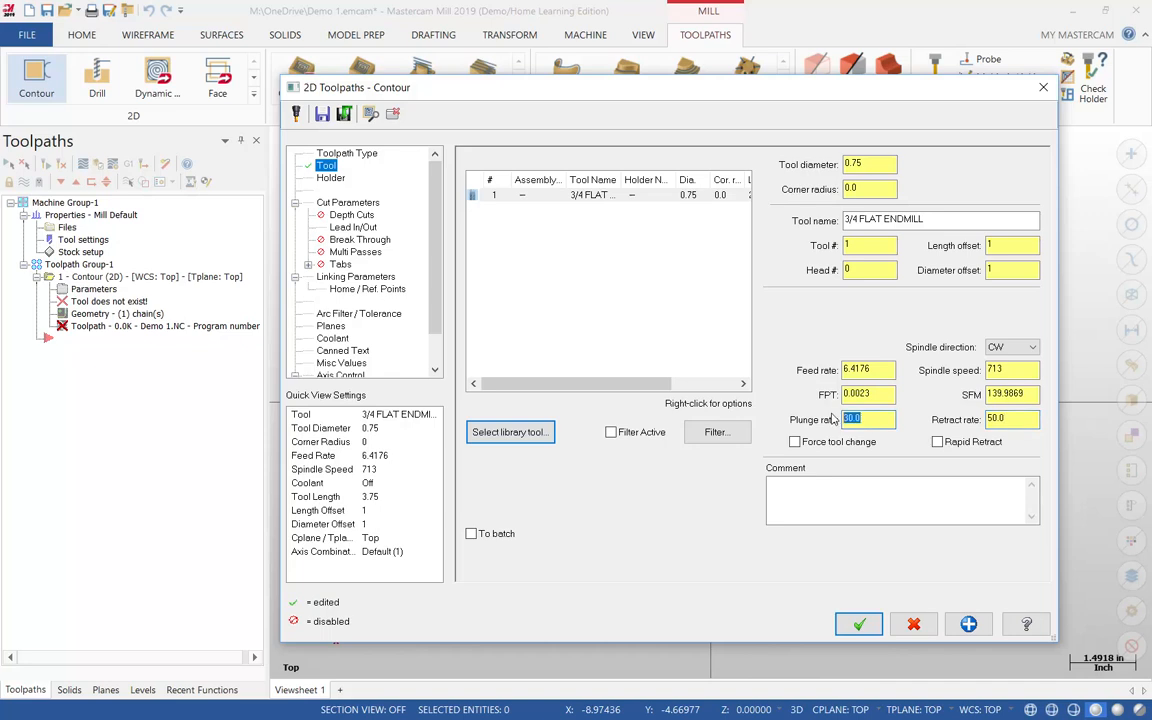
pyautogui.write('6.4176')
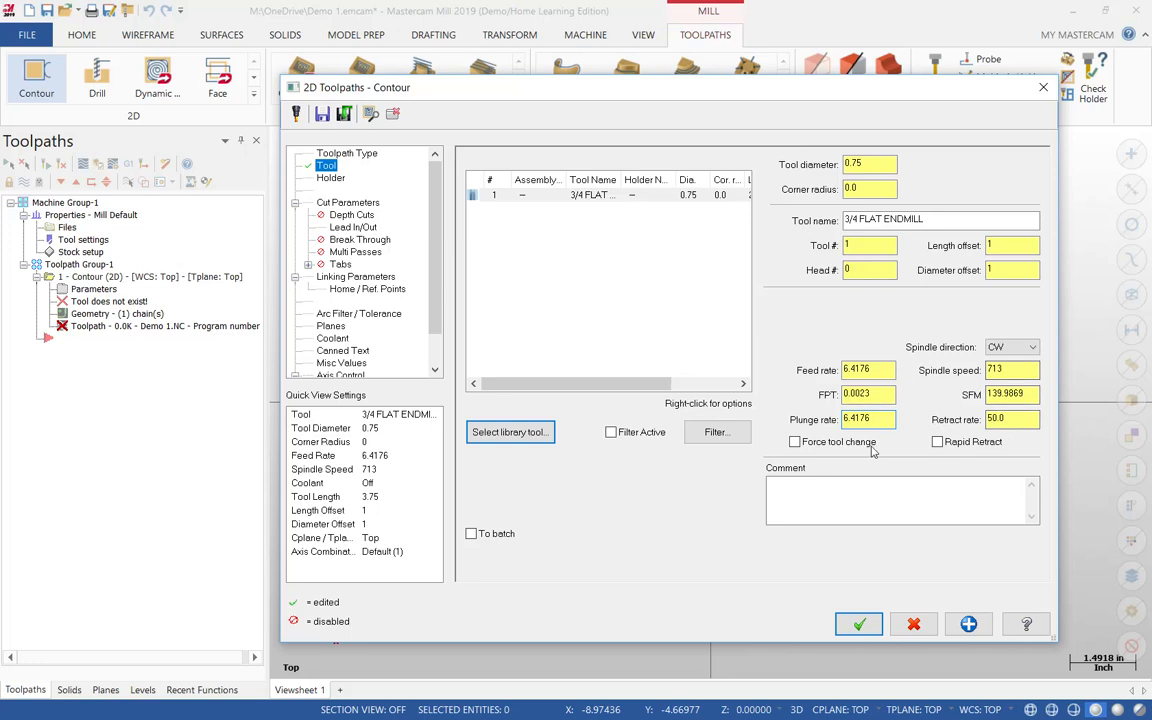
# Review the tool holder and compare the Right and Left compensation directions in the cut parameters, finishing on Left.
pyautogui.click(329, 178)
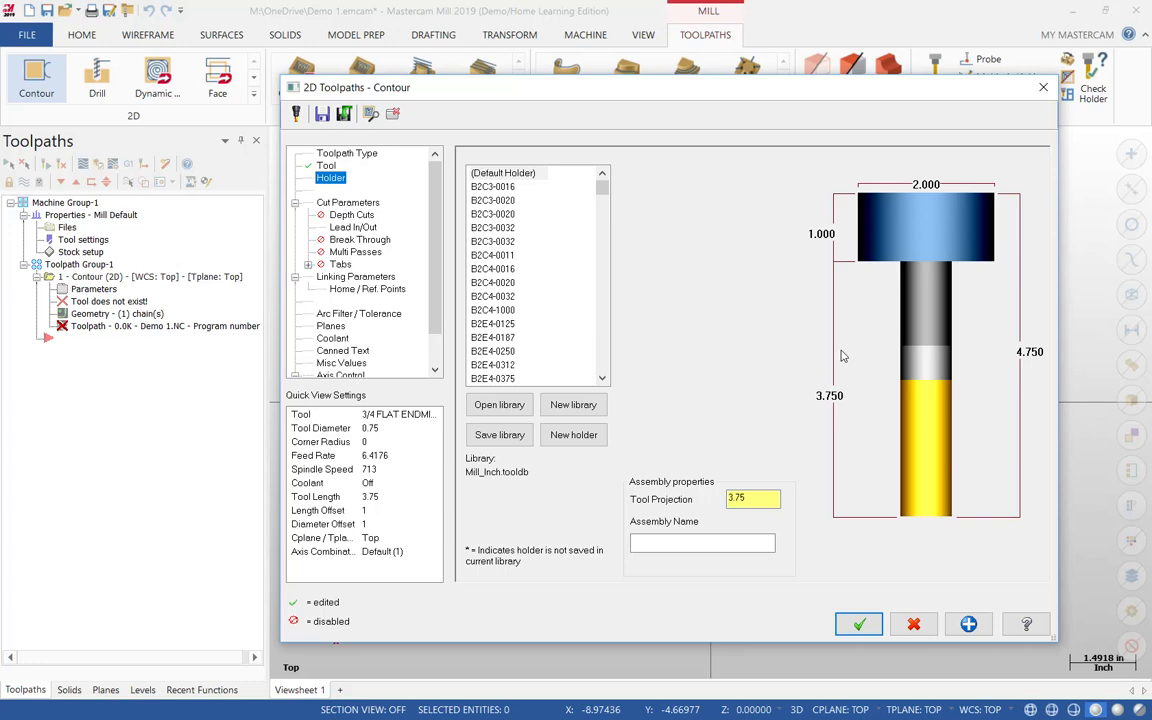
pyautogui.click(340, 203)
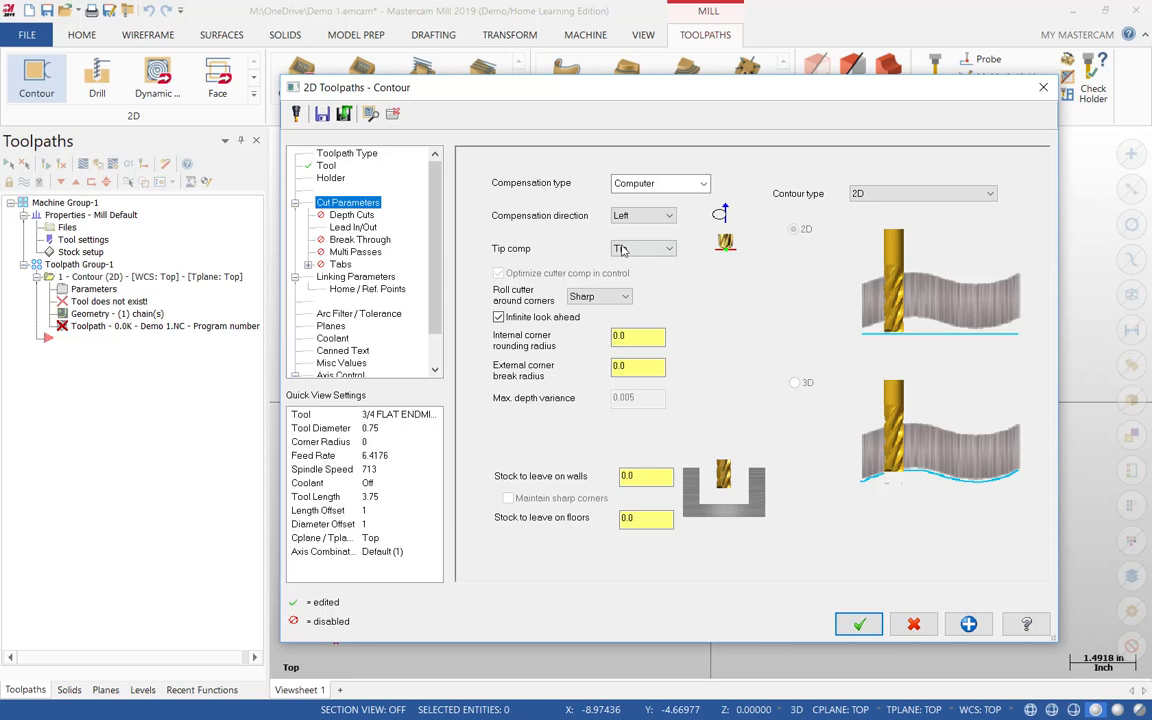
pyautogui.click(645, 215)
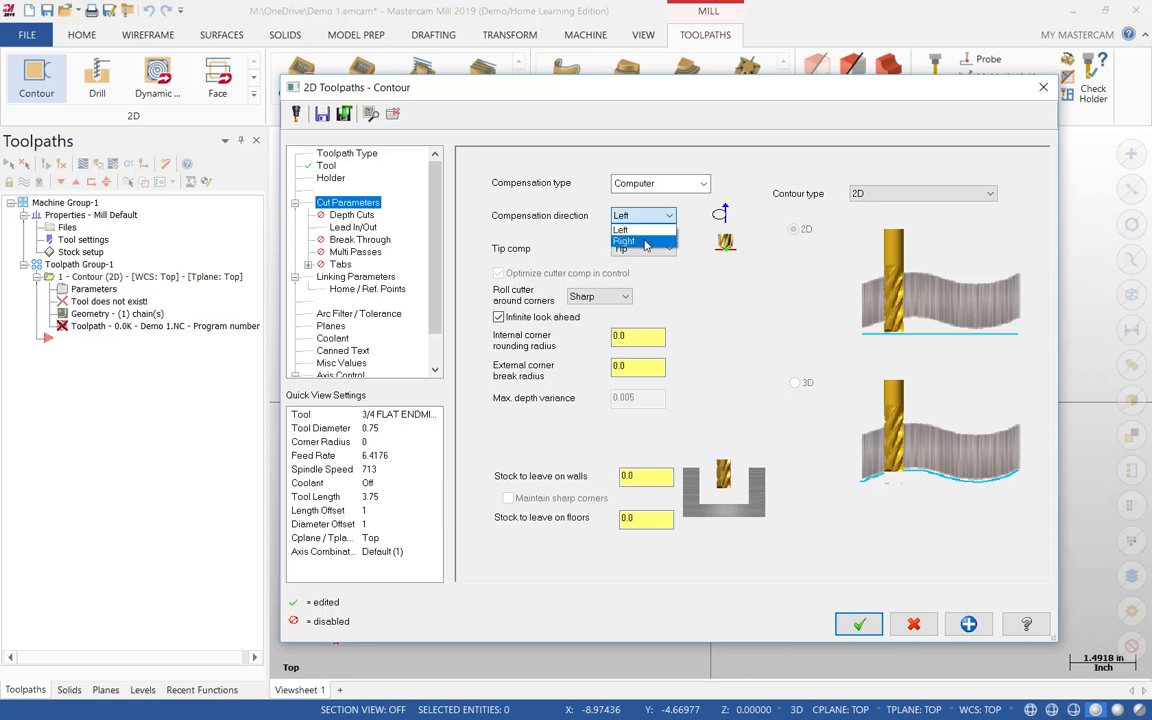
pyautogui.click(645, 241)
pyautogui.click(650, 217)
pyautogui.click(648, 229)
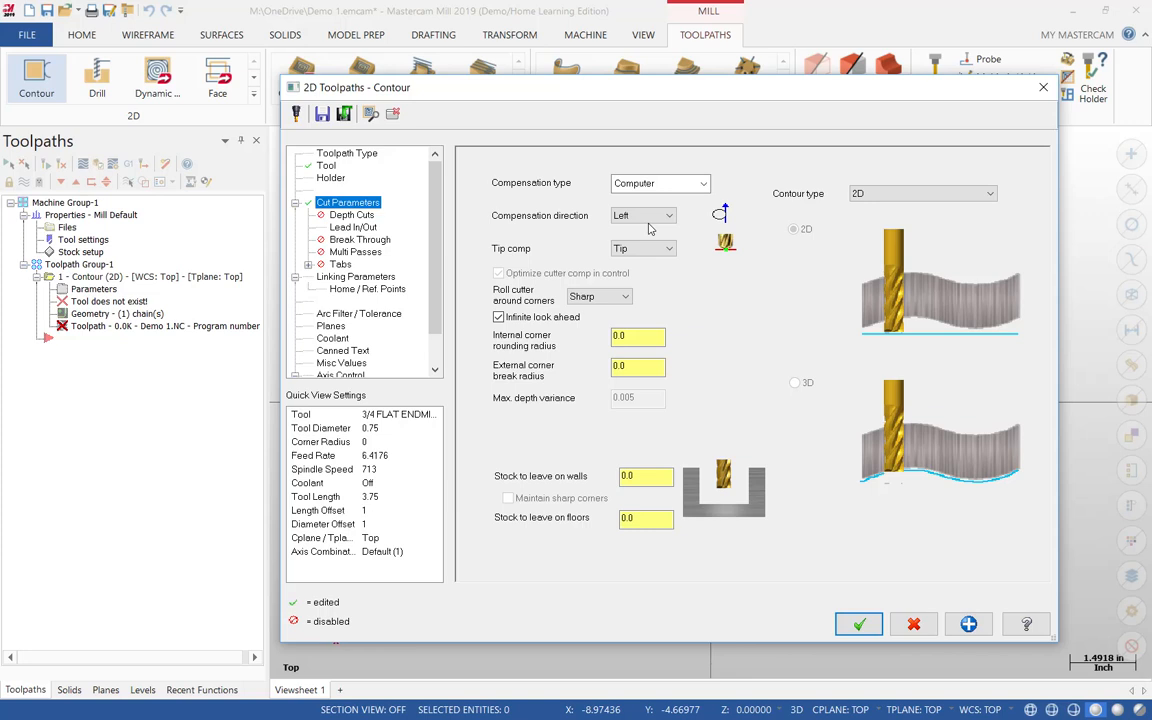
pyautogui.click(652, 217)
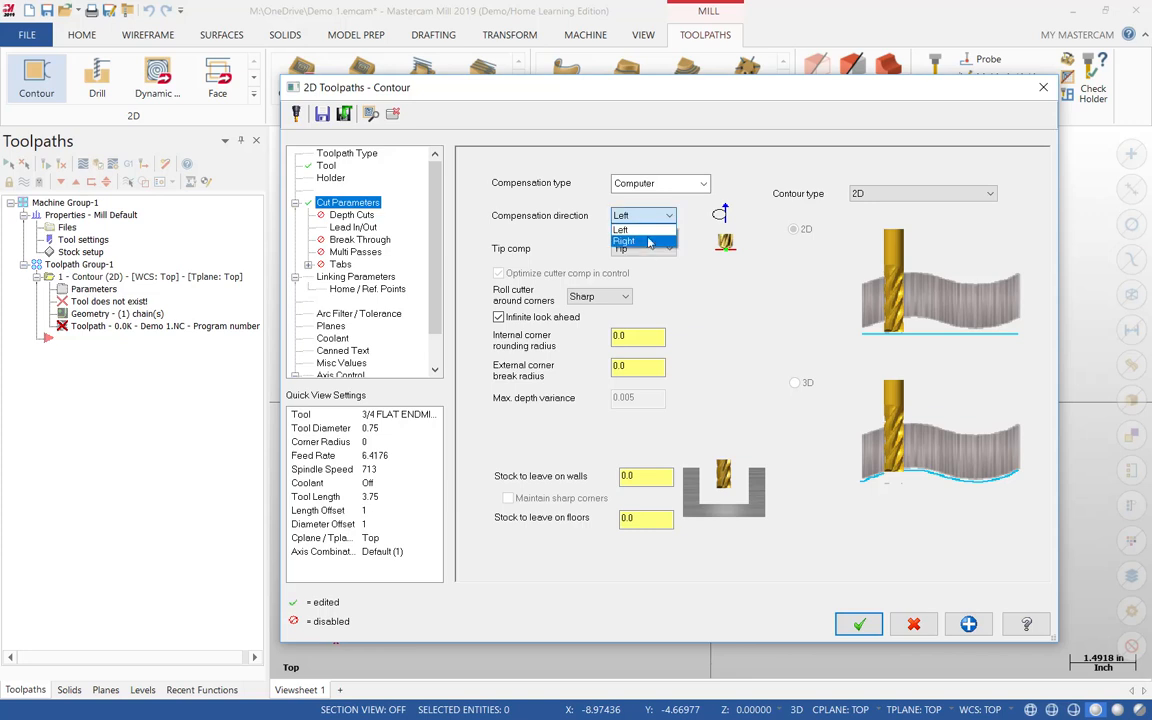
pyautogui.click(650, 241)
pyautogui.click(650, 216)
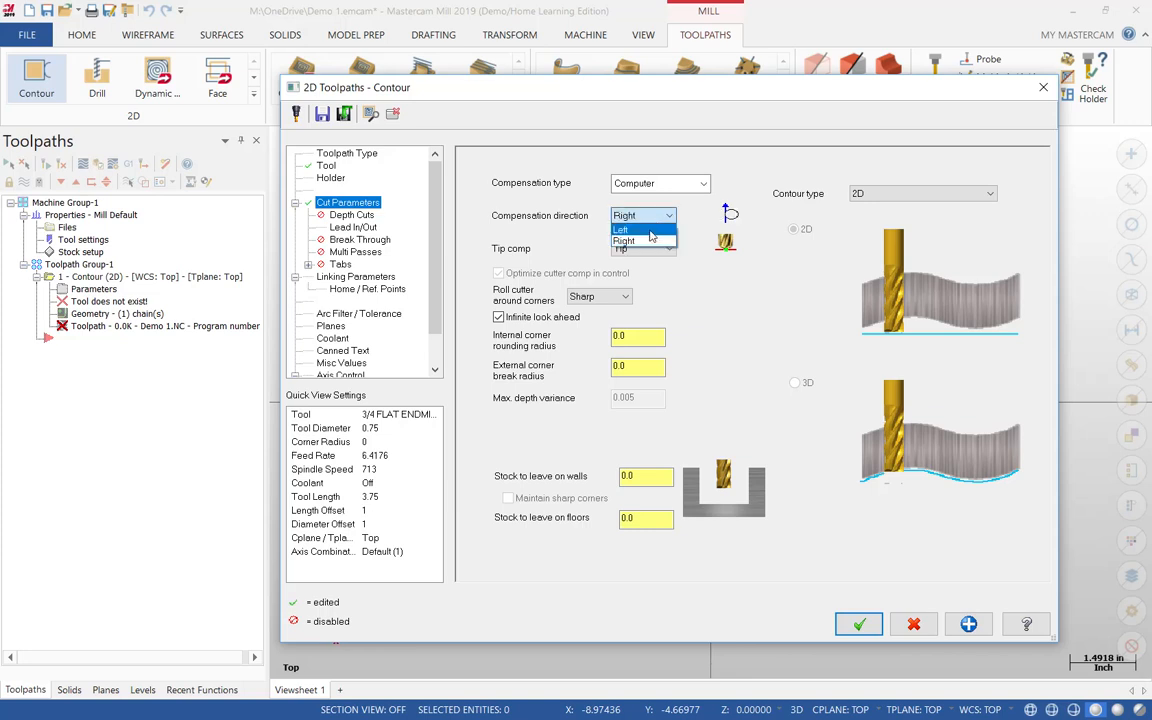
pyautogui.click(648, 229)
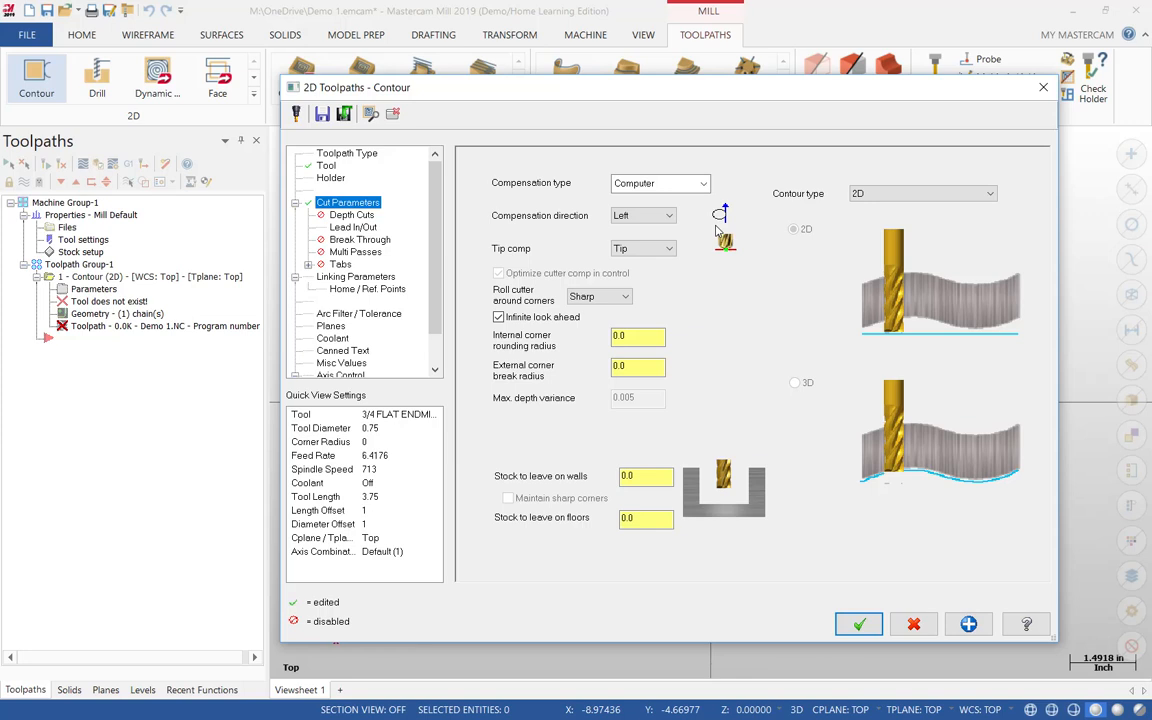
# Compare the Center and Tip options for the contour's tip compensation, finishing on Tip.
pyautogui.click(660, 249)
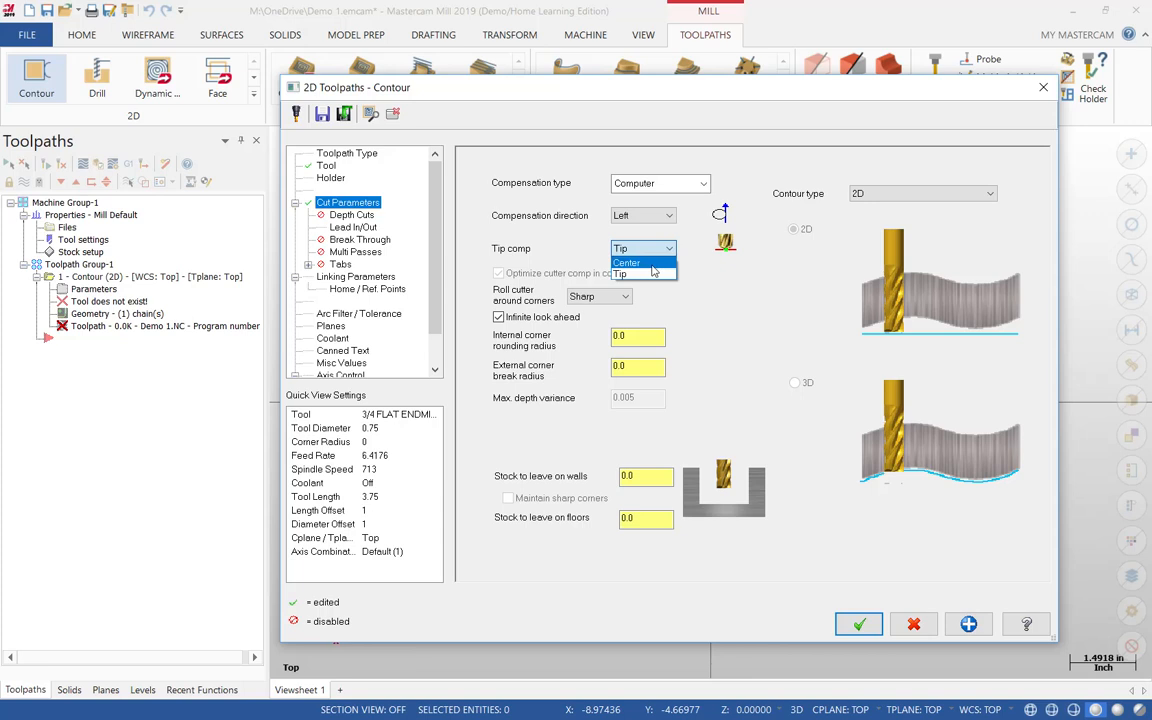
pyautogui.click(650, 263)
pyautogui.click(660, 249)
pyautogui.click(648, 273)
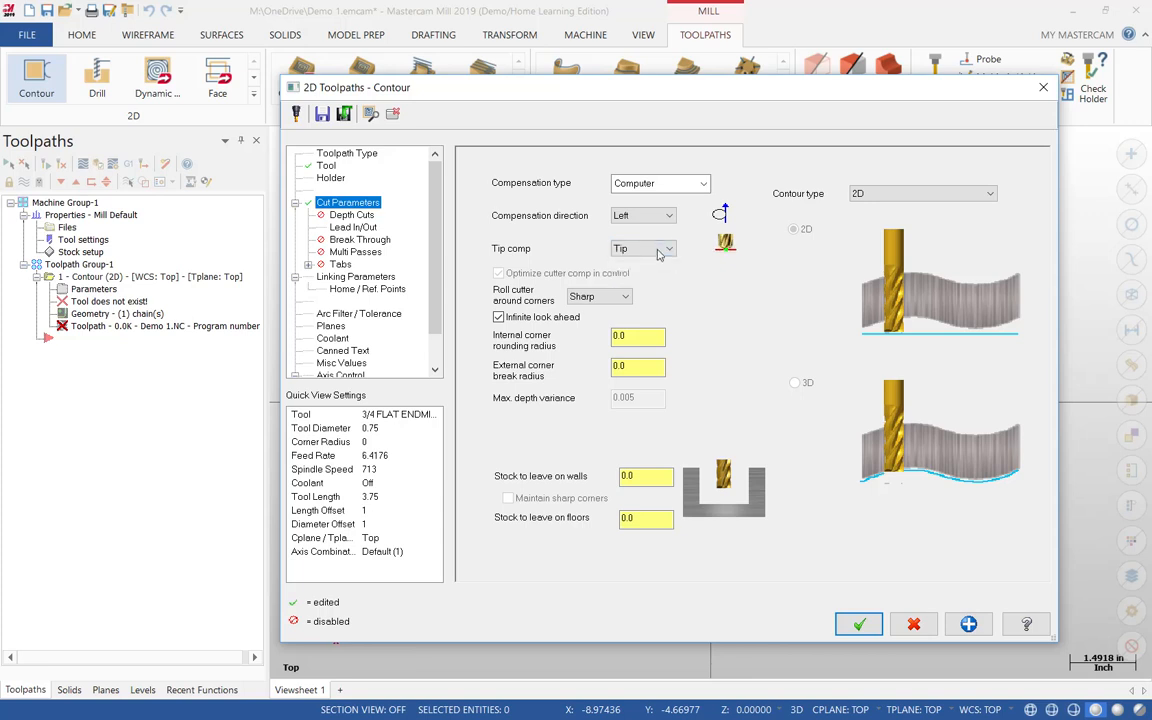
pyautogui.click(657, 250)
pyautogui.click(655, 273)
# Set the stock to leave on walls and the stock to leave on floors to 0.02 each.
pyautogui.click(656, 482)
pyautogui.write('2')
pyautogui.click(650, 519)
pyautogui.write('2')
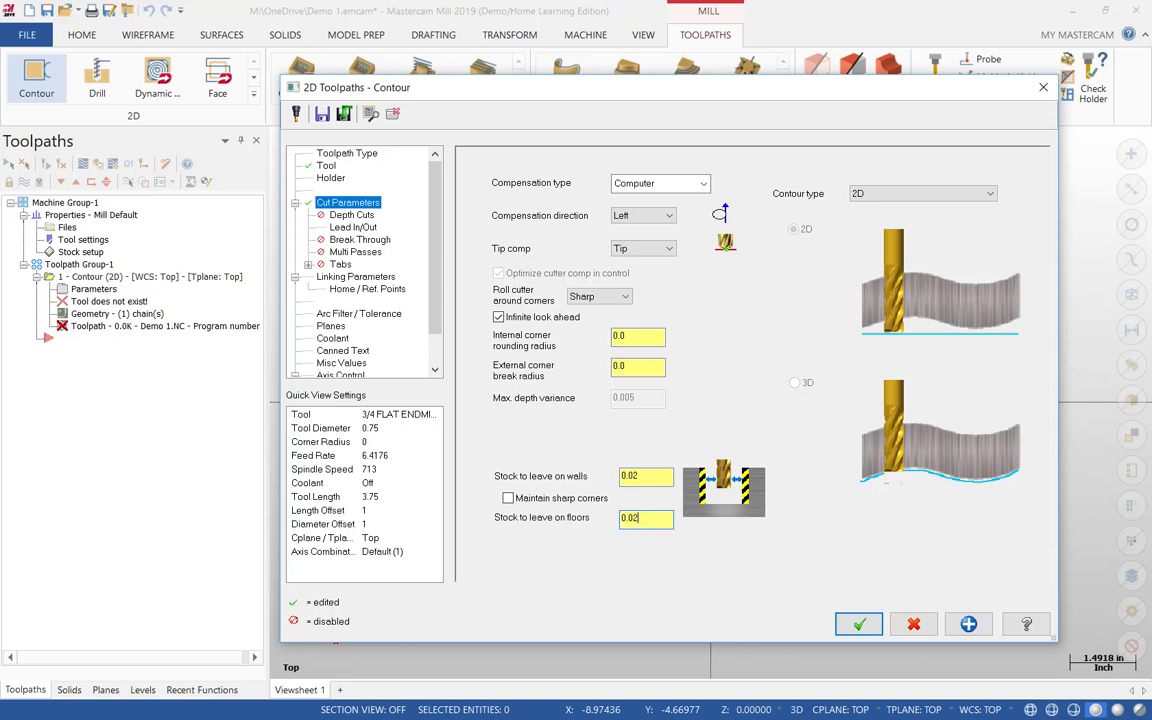
# Reset the stock to leave on walls and on floors to 0.0.
pyautogui.click(650, 478)
pyautogui.press('BackSpace')
pyautogui.click(661, 524)
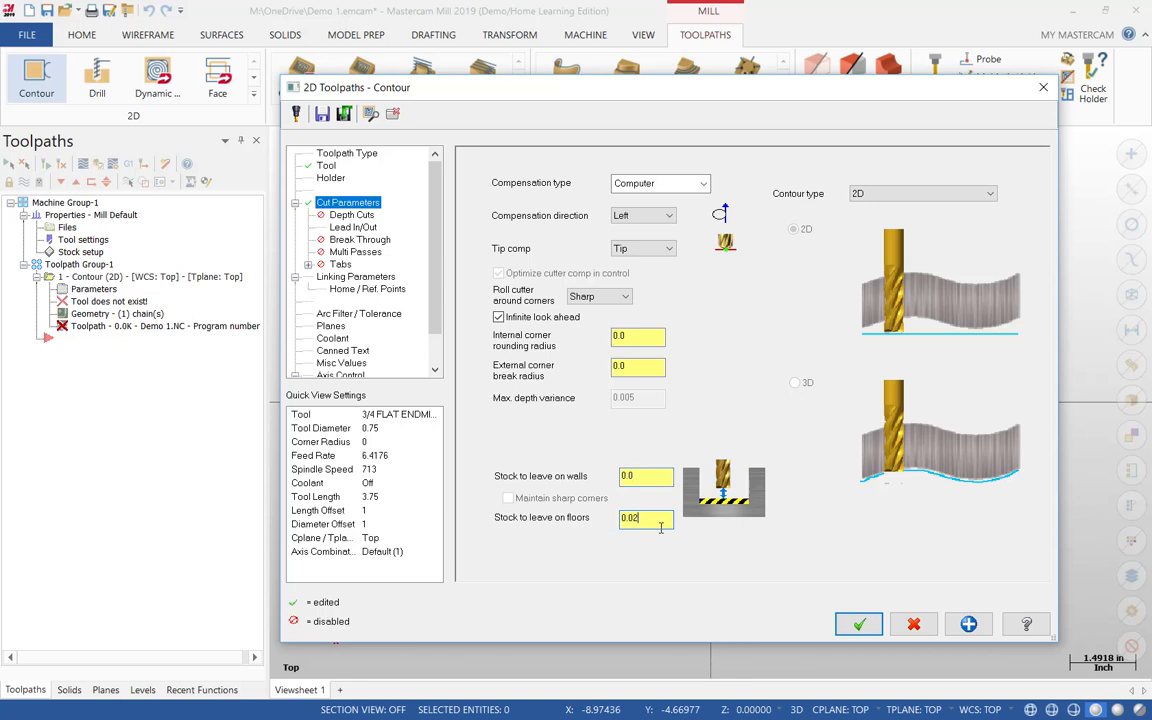
pyautogui.press('BackSpace')
pyautogui.write('0')
# Review the depth cuts, lead in/out, break through and multi passes settings, leaving break through disabled.
pyautogui.click(342, 214)
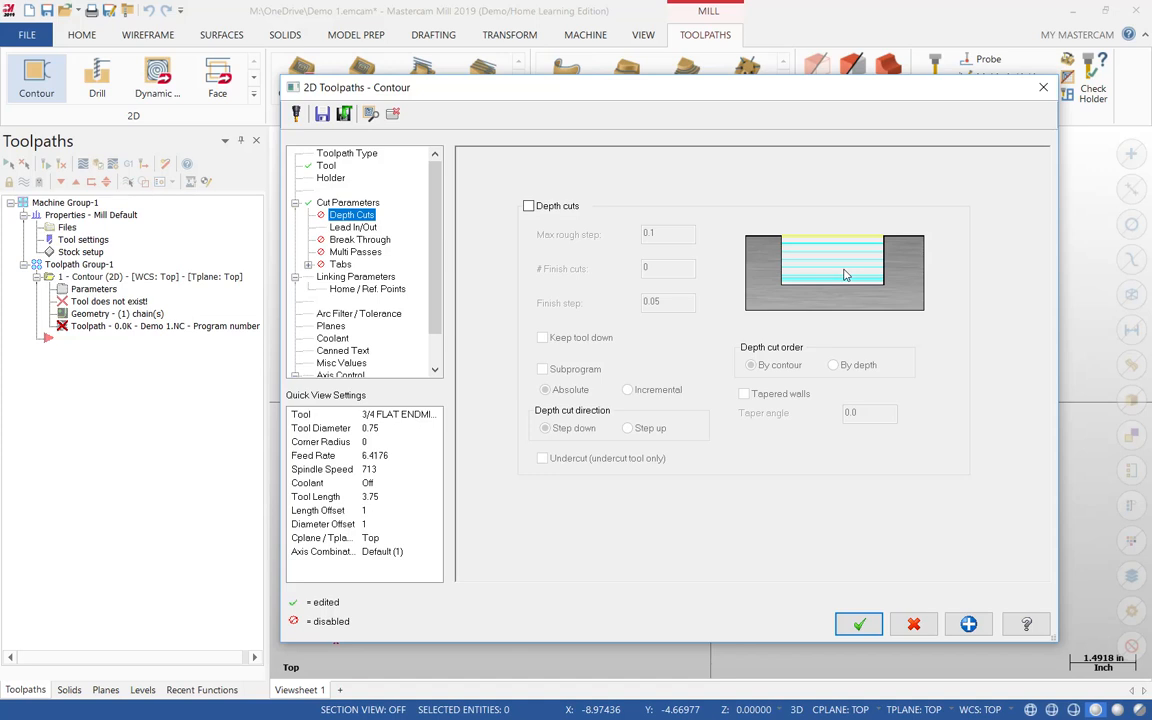
pyautogui.click(349, 228)
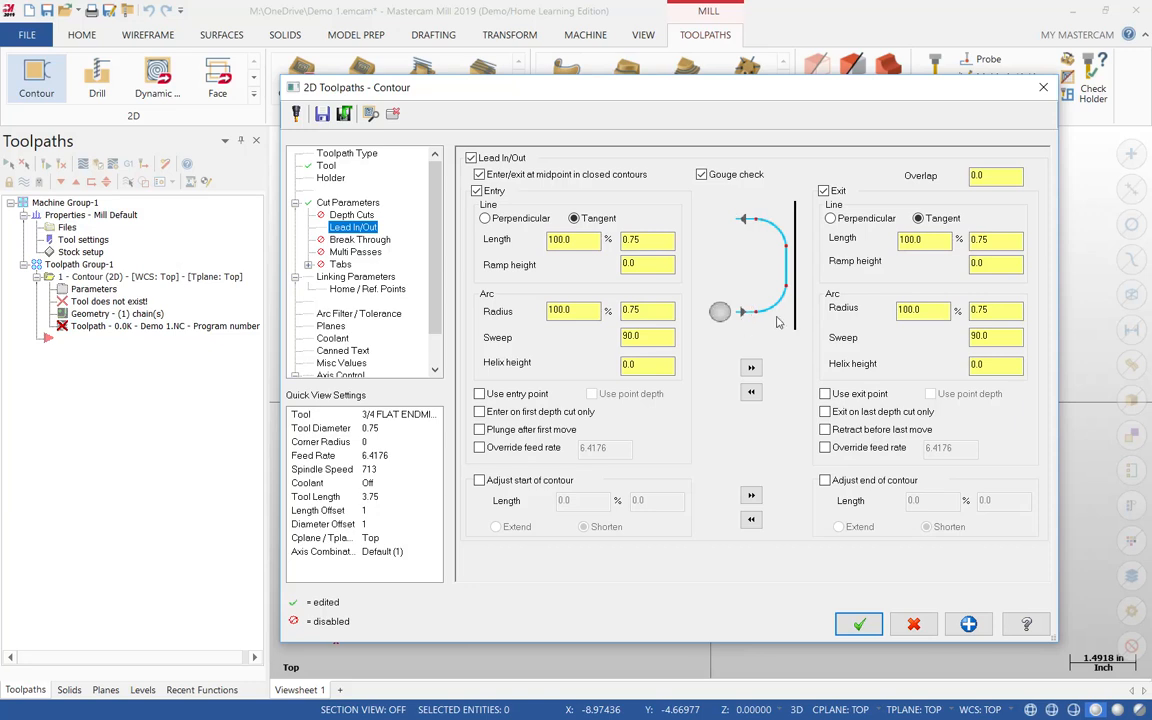
pyautogui.press('Down')
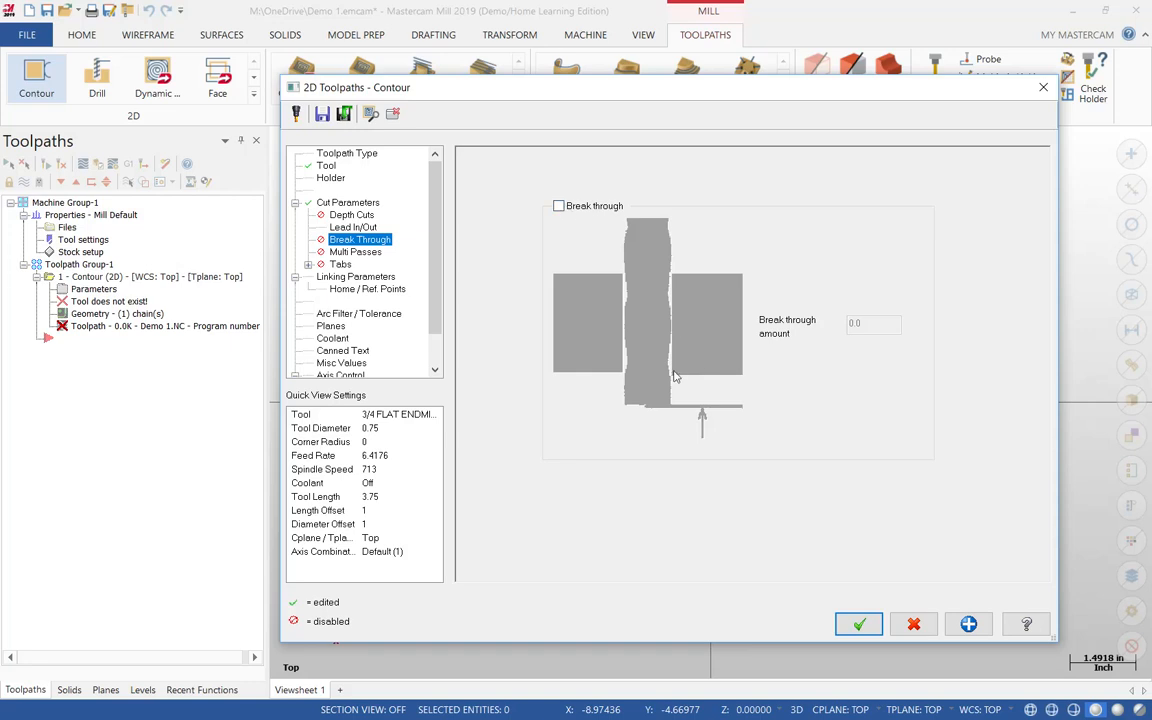
pyautogui.click(558, 206)
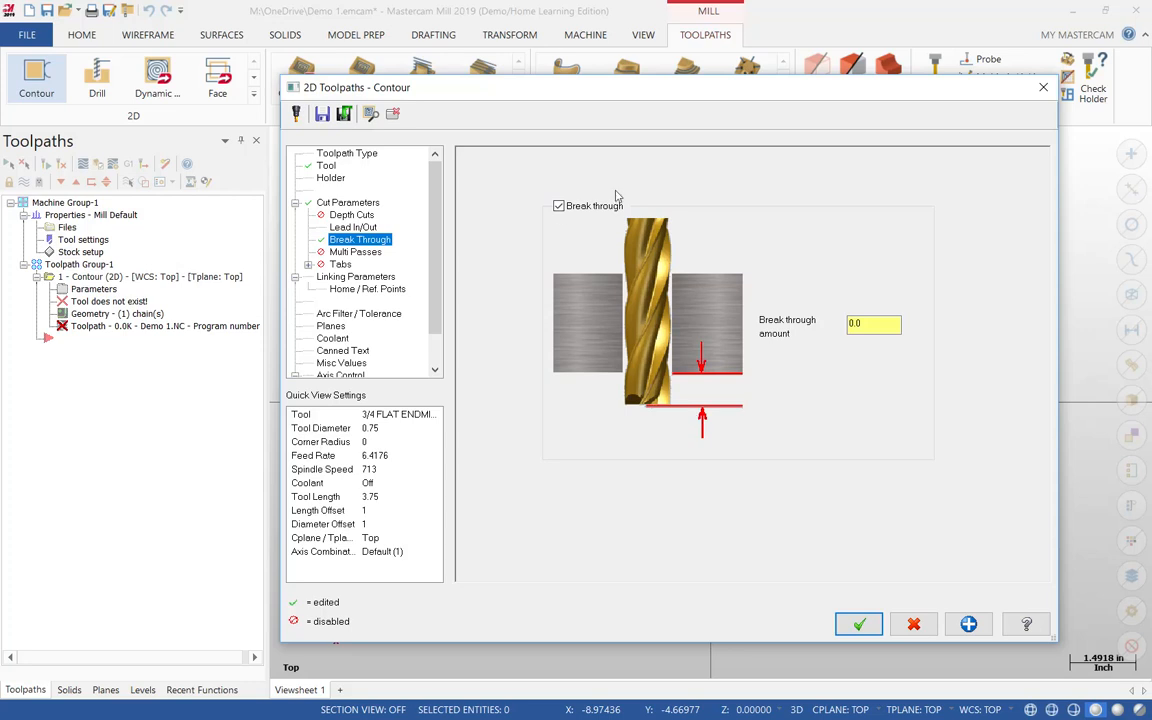
pyautogui.click(558, 206)
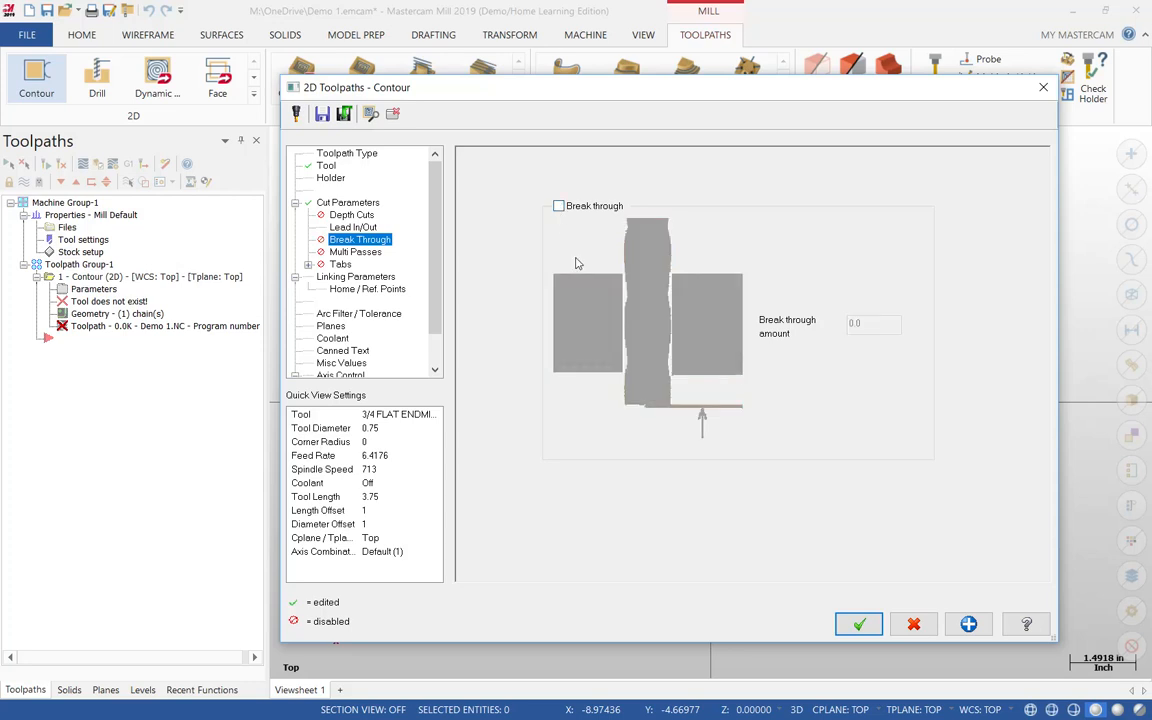
pyautogui.click(355, 252)
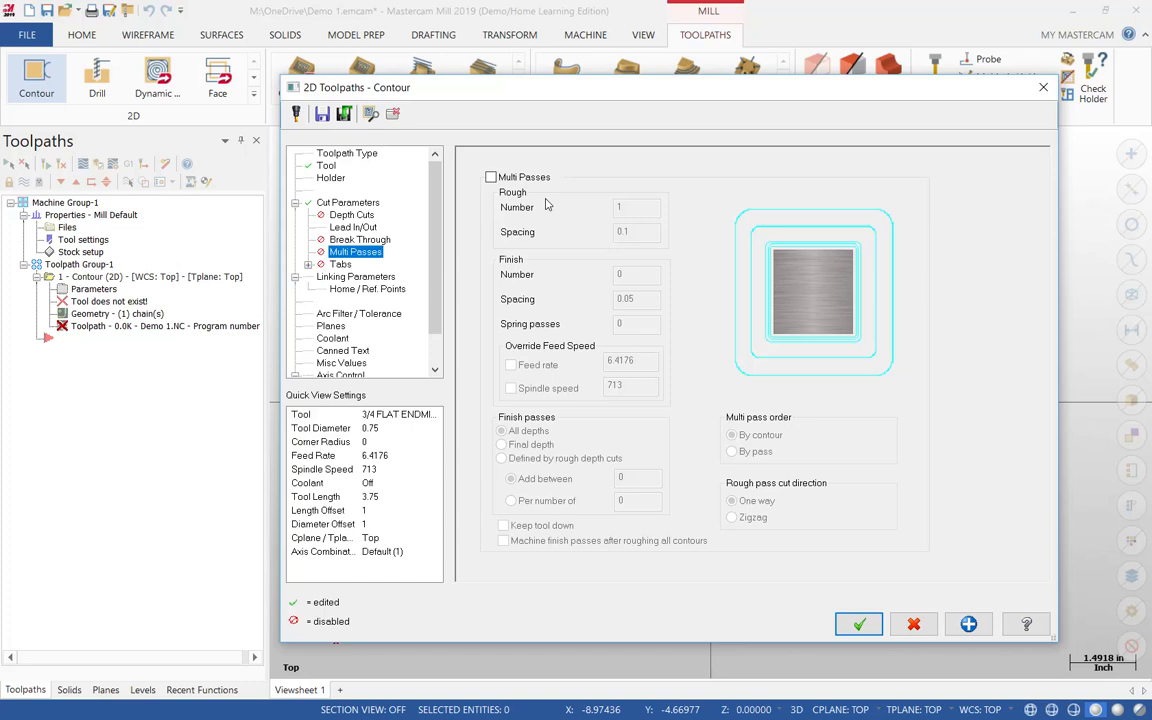
# Enable the absolute clearance height of 2.0 in the linking parameters and recheck the tool's feed, plunge and retract rates.
pyautogui.click(358, 278)
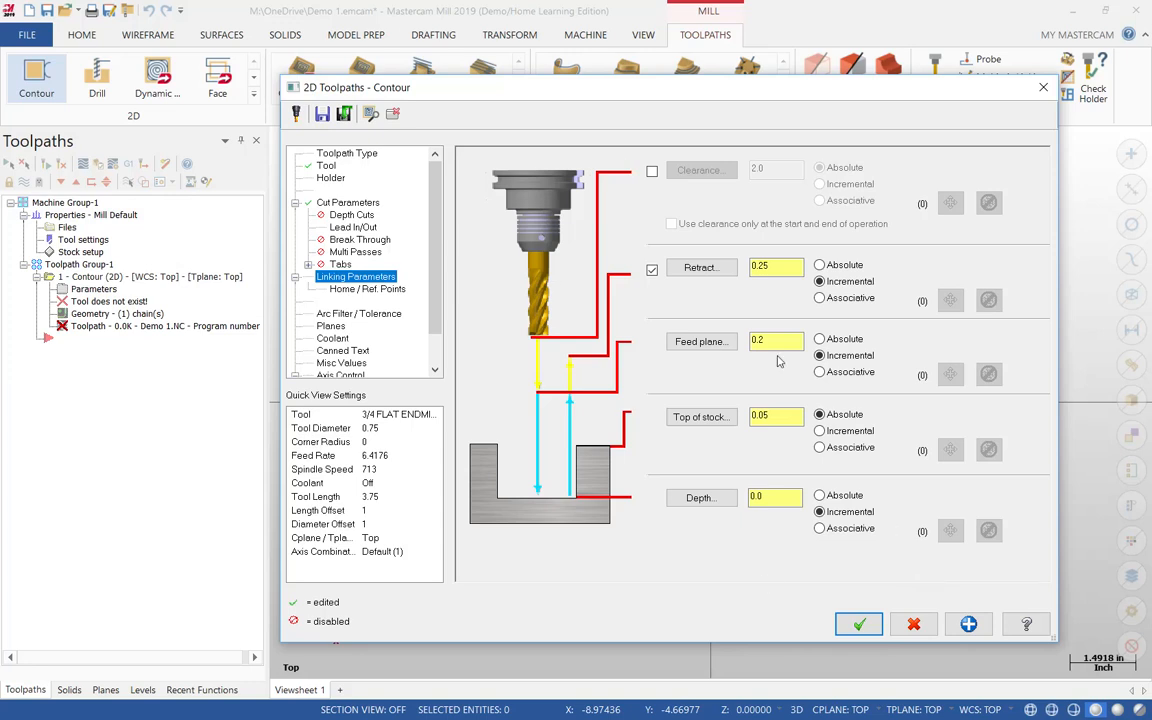
pyautogui.click(652, 172)
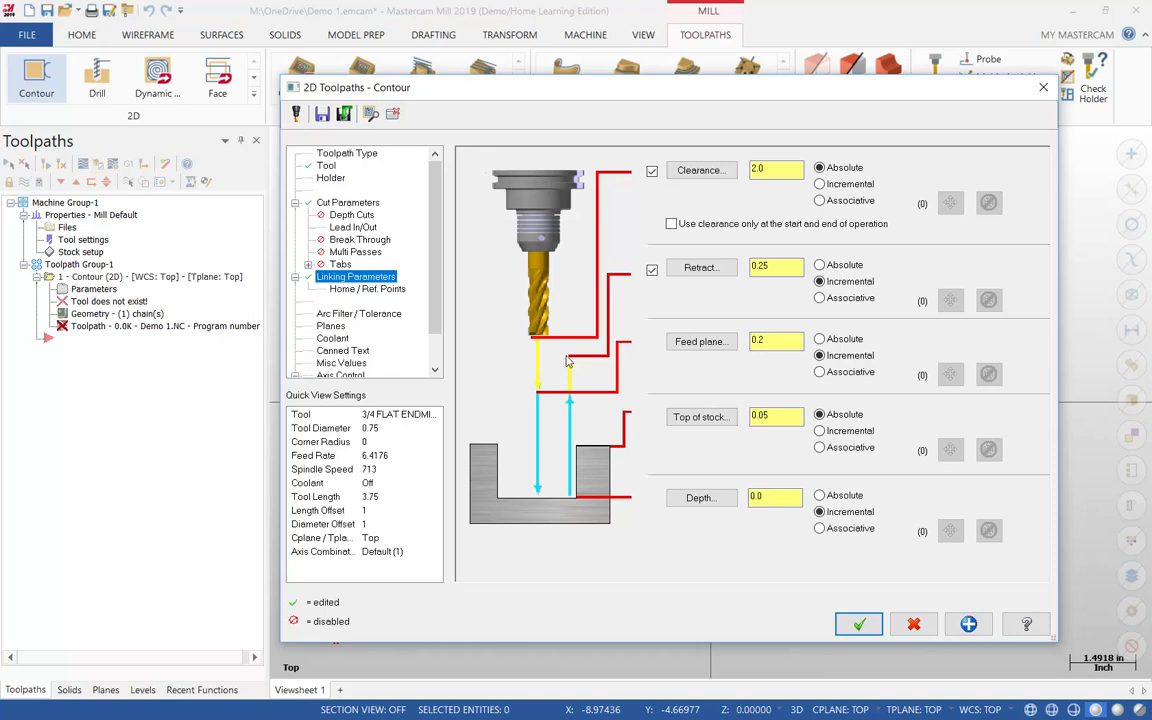
pyautogui.click(330, 201)
pyautogui.click(325, 166)
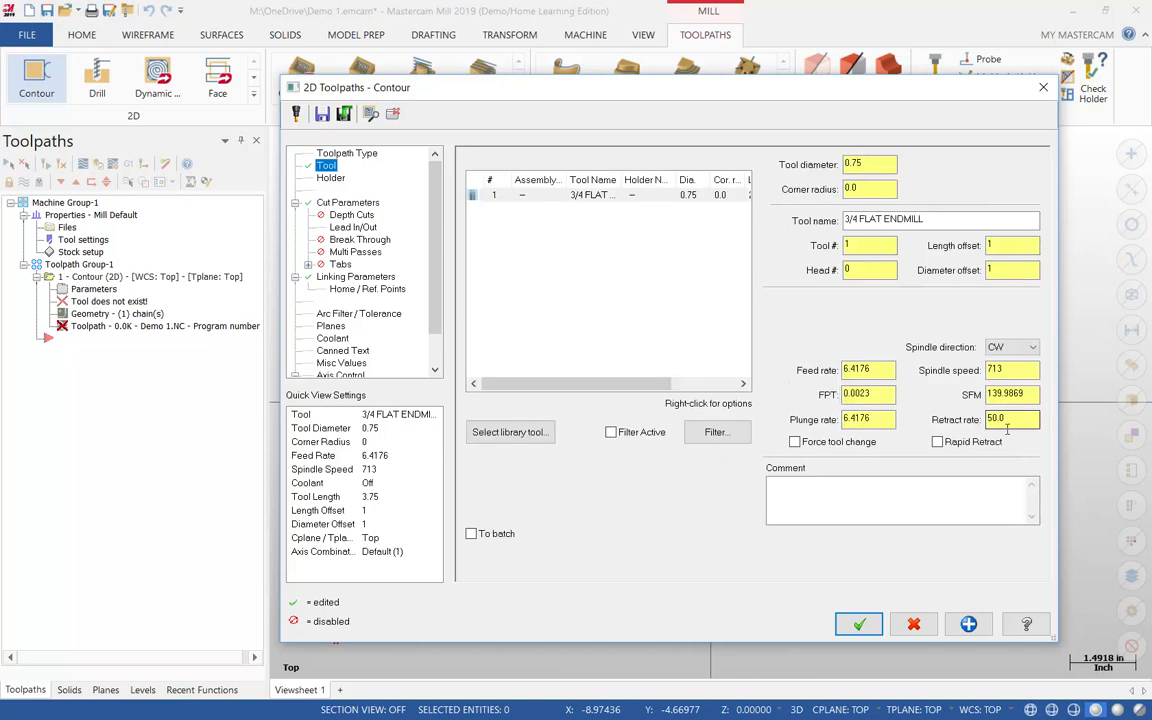
# Set the incremental retract height in the linking parameters to 1.0.
pyautogui.click(352, 276)
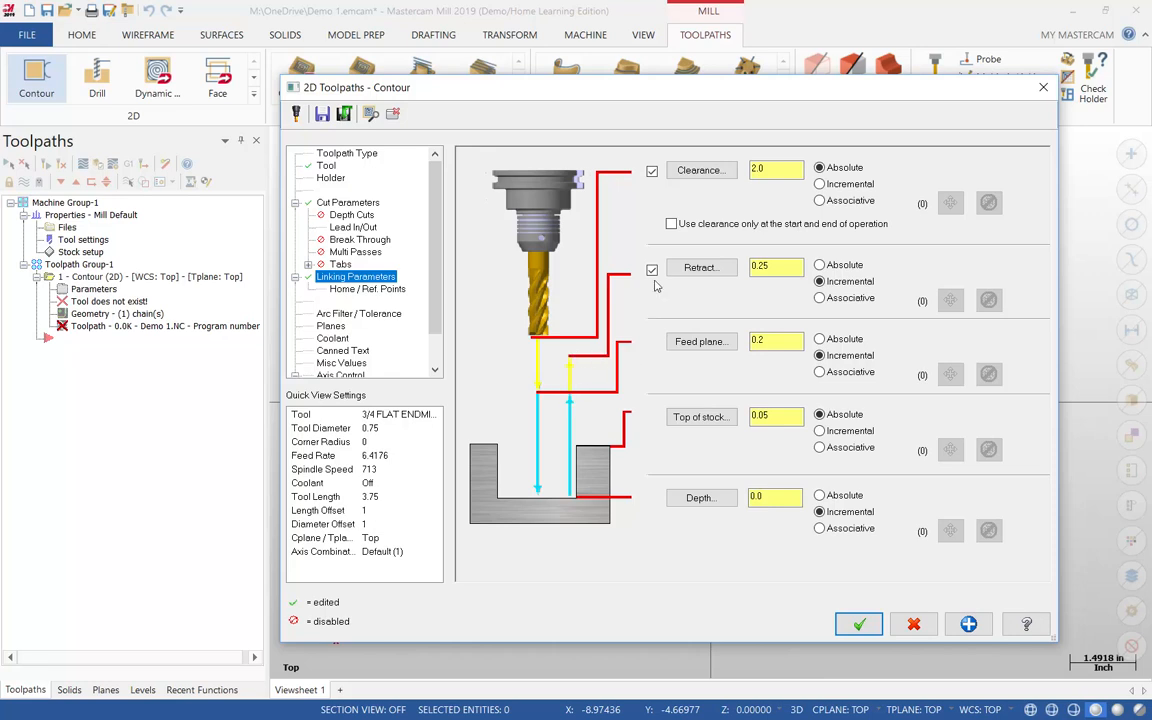
pyautogui.click(770, 268)
pyautogui.doubleClick(785, 176)
pyautogui.click(770, 270)
pyautogui.press('BackSpace')
pyautogui.press('BackSpace')
pyautogui.write('1')
# Set the absolute top of stock in the linking parameters to 0.0.
pyautogui.moveTo(769, 416); pyautogui.dragTo(742, 424)
pyautogui.write('0')
pyautogui.moveTo(810, 85); pyautogui.dragTo(693, 443)
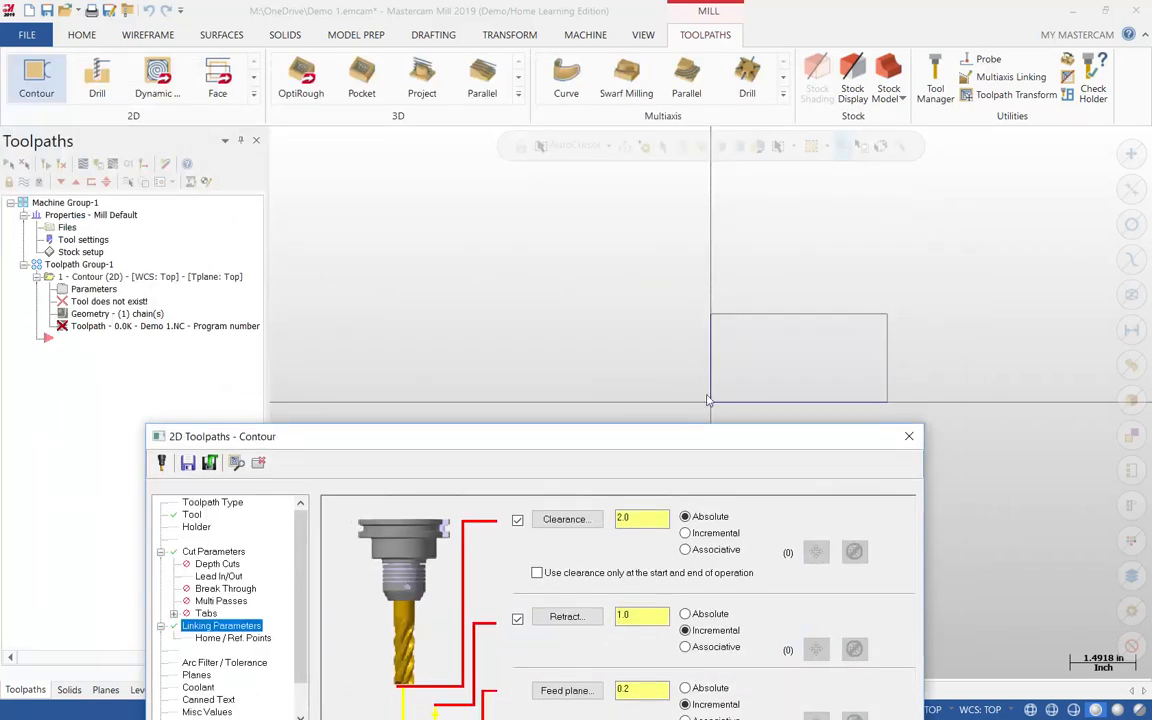
pyautogui.moveTo(676, 432); pyautogui.dragTo(672, 51)
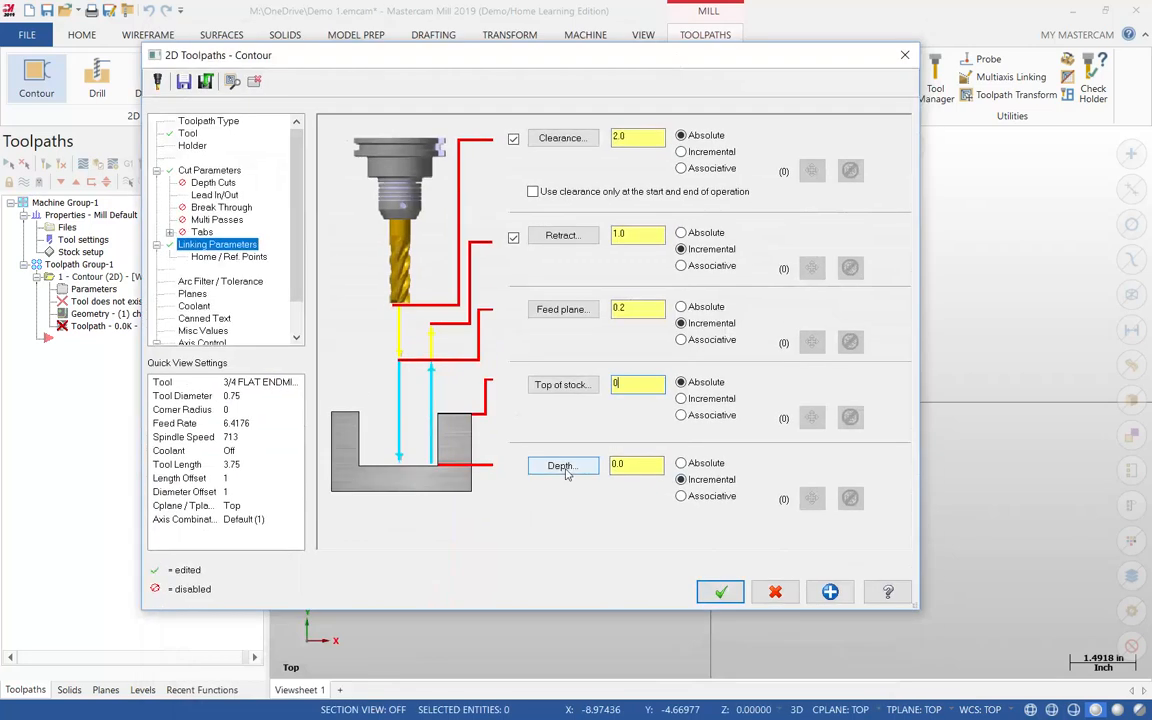
pyautogui.press('Tab')
# Set the incremental cutting depth to -.75 and accept the parameters to generate the contour toolpath.
pyautogui.moveTo(639, 59); pyautogui.dragTo(477, 61)
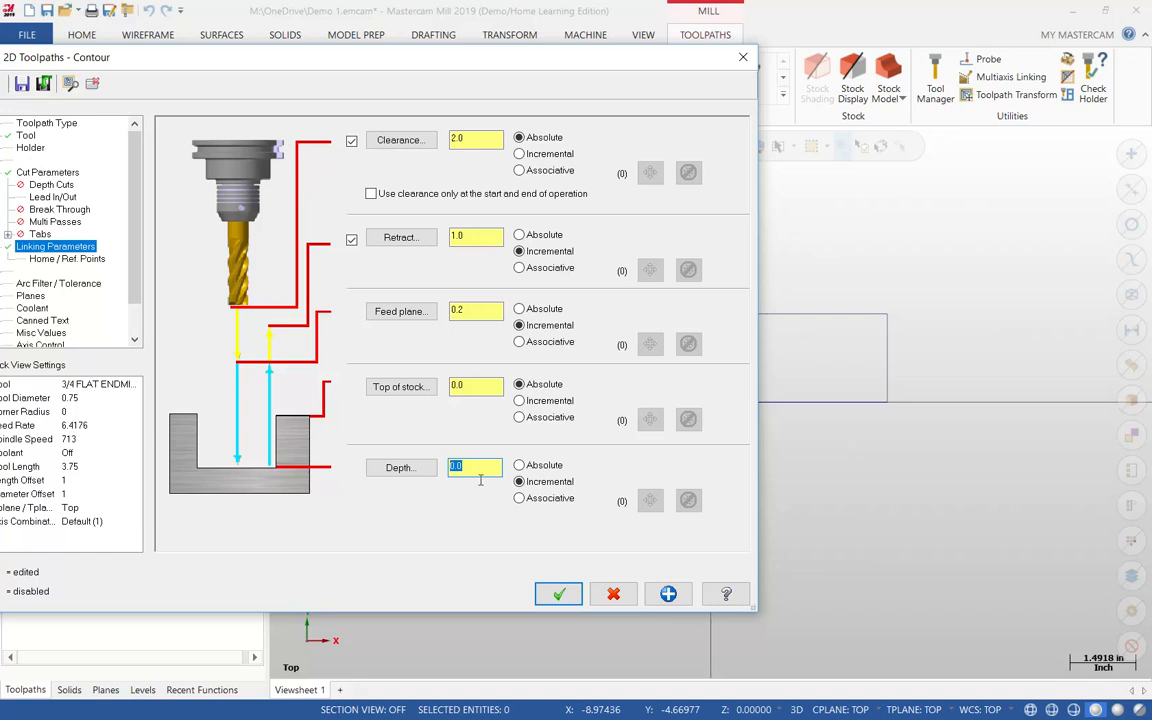
pyautogui.write('.75')
pyautogui.moveTo(450, 471); pyautogui.dragTo(459, 473)
pyautogui.press('Left')
pyautogui.write('-')
pyautogui.click(559, 597)
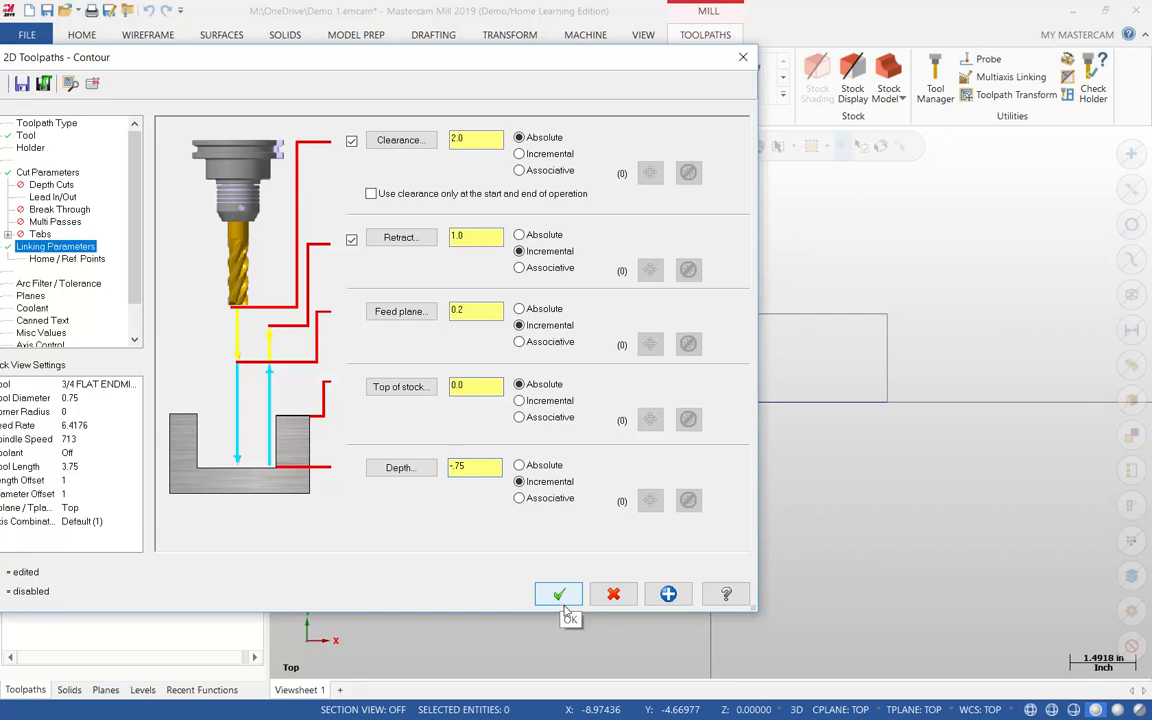
pyautogui.click(560, 599)
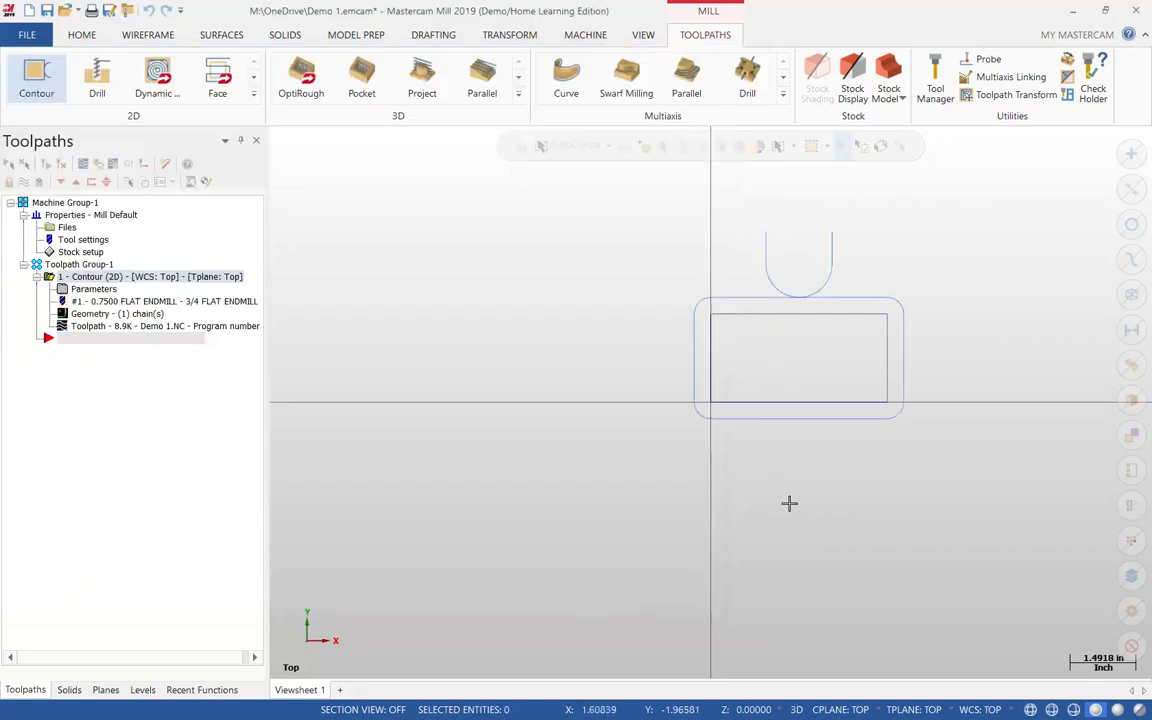
# Reopen the contour operation's parameters and turn off Lead In/Out.
pyautogui.moveTo(789, 504); pyautogui.dragTo(981, 349, button='middle')
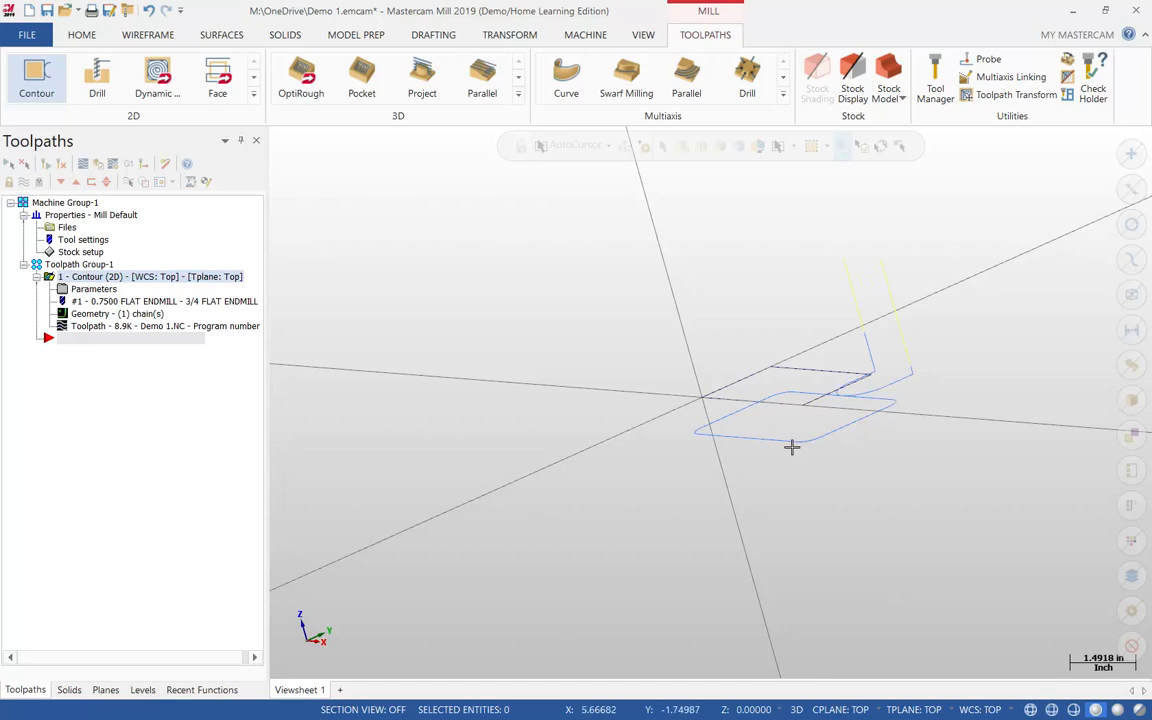
pyautogui.moveTo(792, 447); pyautogui.dragTo(779, 306, button='middle')
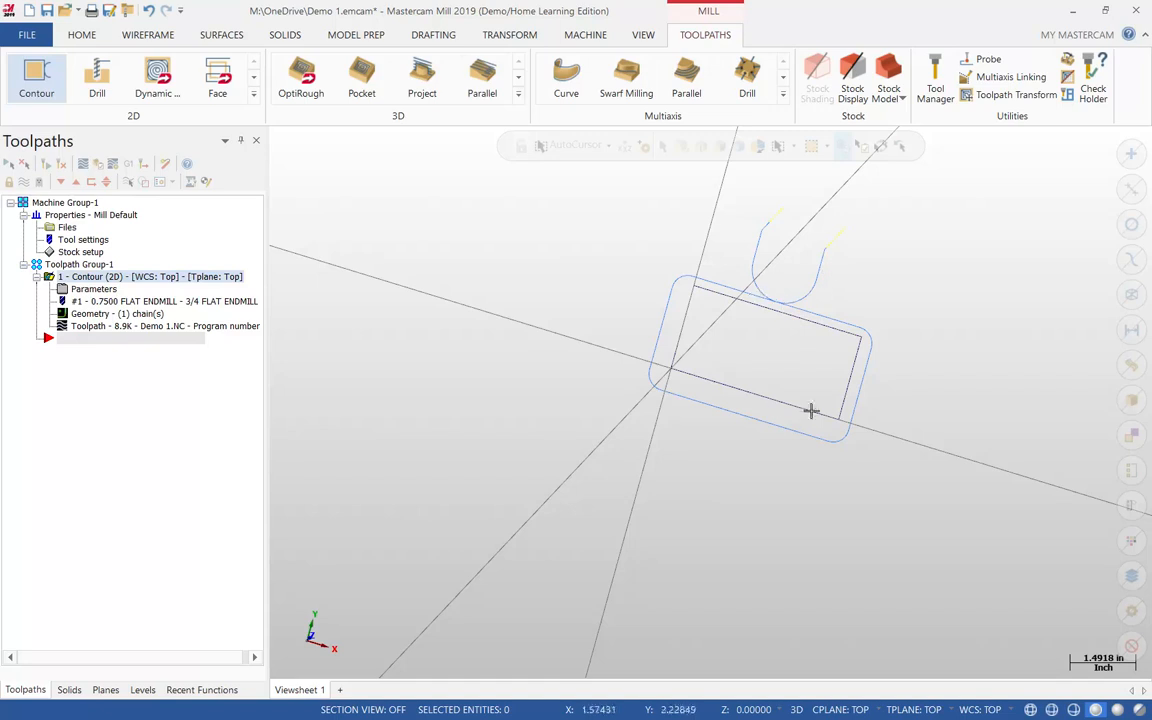
pyautogui.moveTo(743, 442); pyautogui.dragTo(687, 293, button='middle')
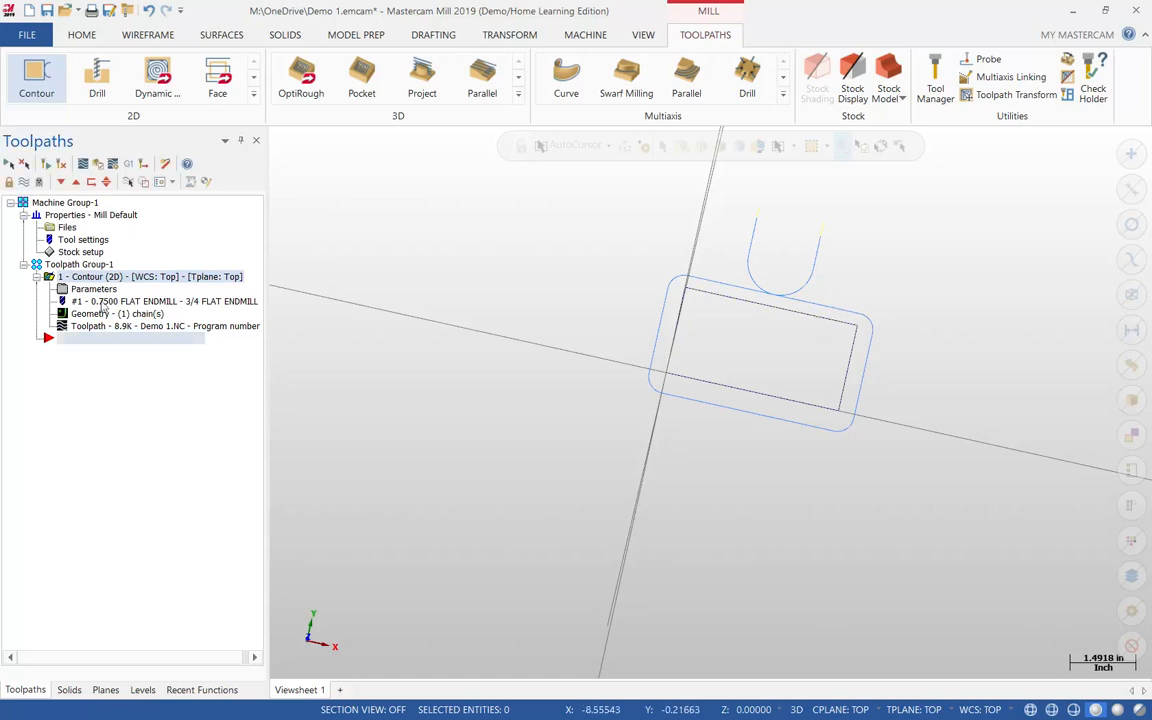
pyautogui.click(93, 289)
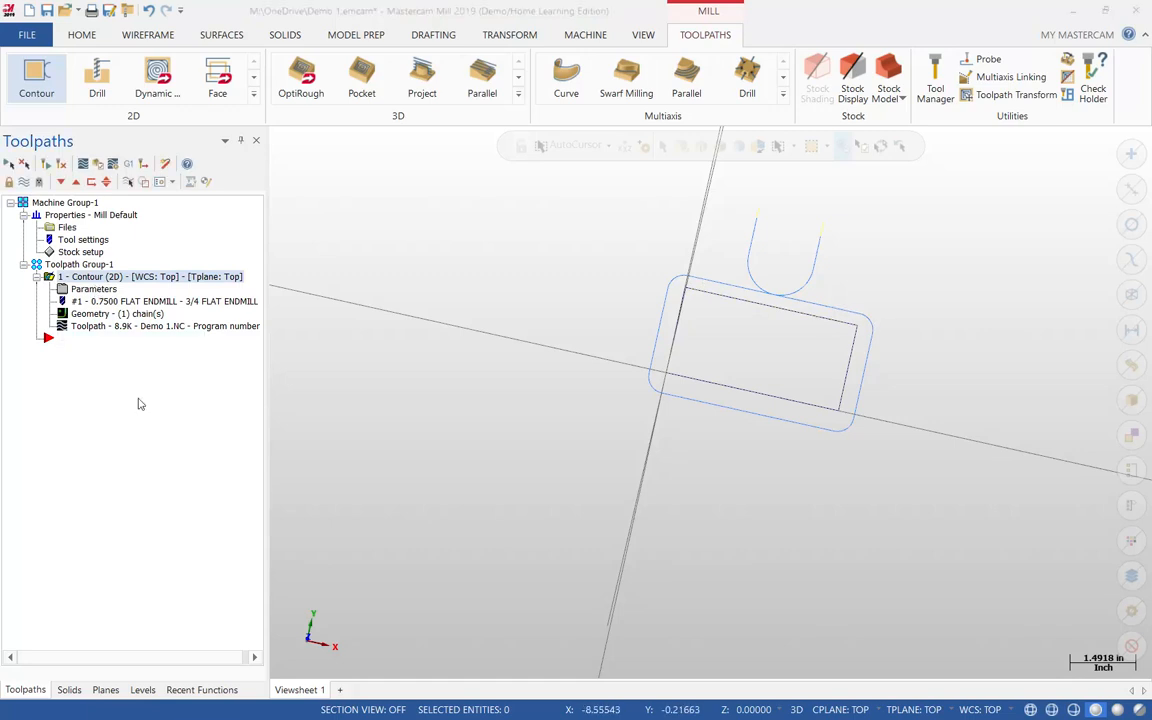
pyautogui.moveTo(183, 56); pyautogui.dragTo(347, 50)
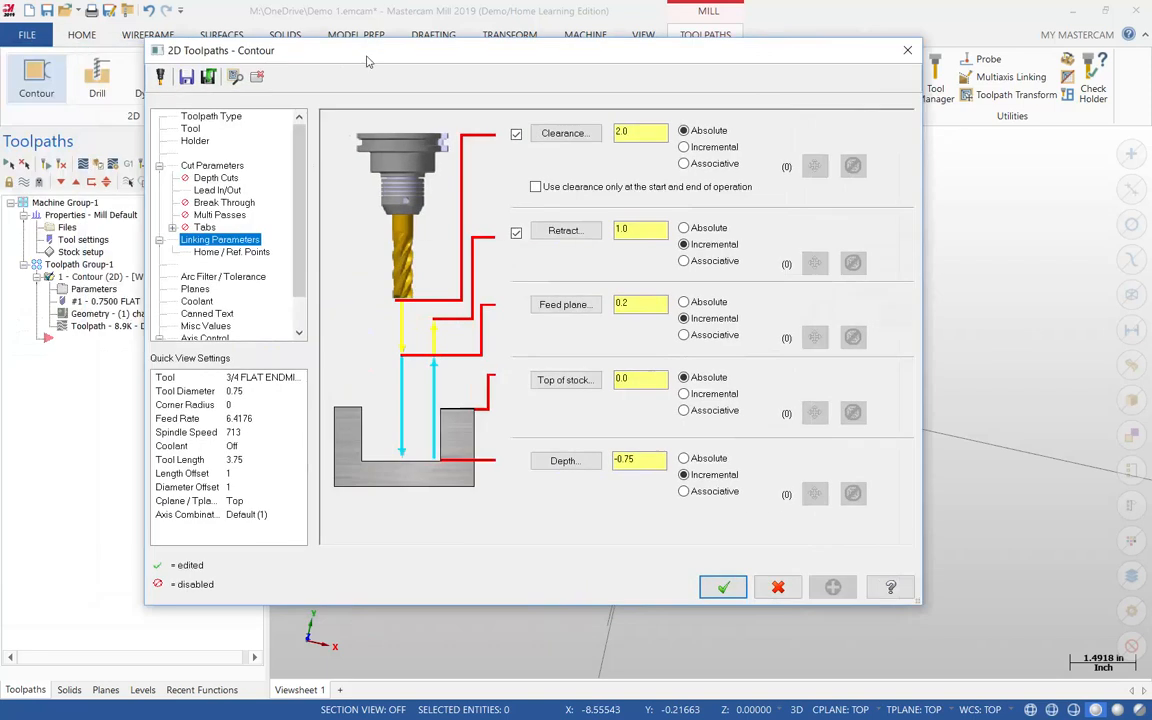
pyautogui.click(218, 190)
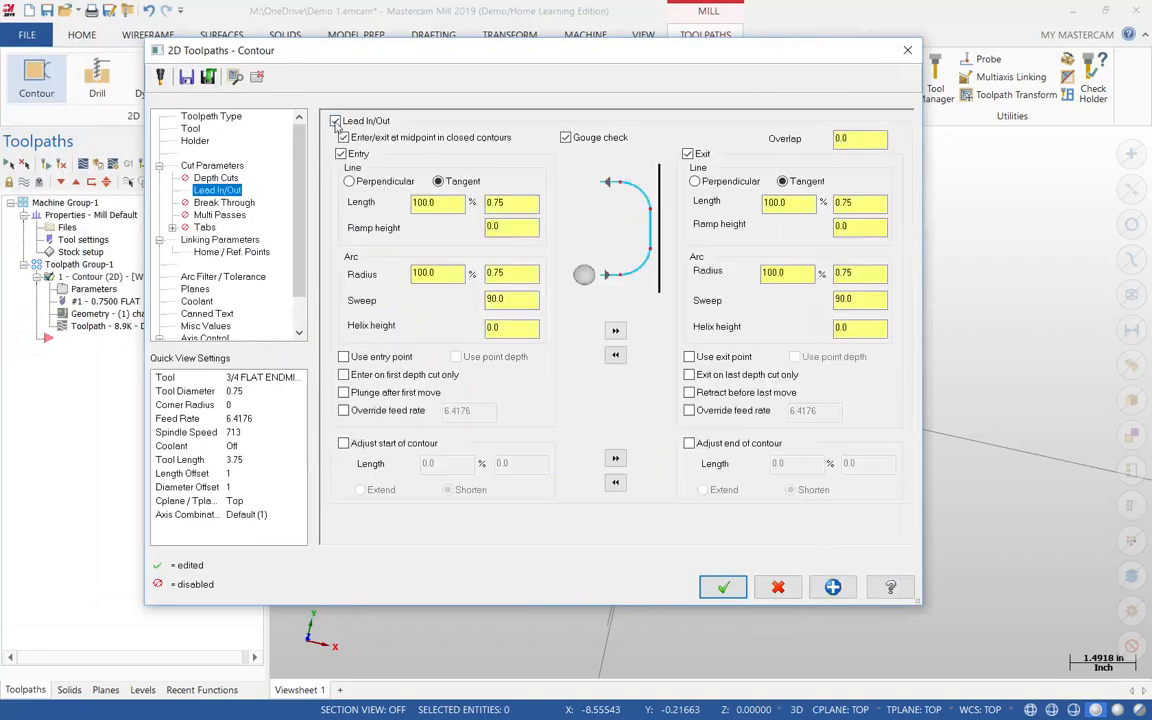
pyautogui.click(336, 122)
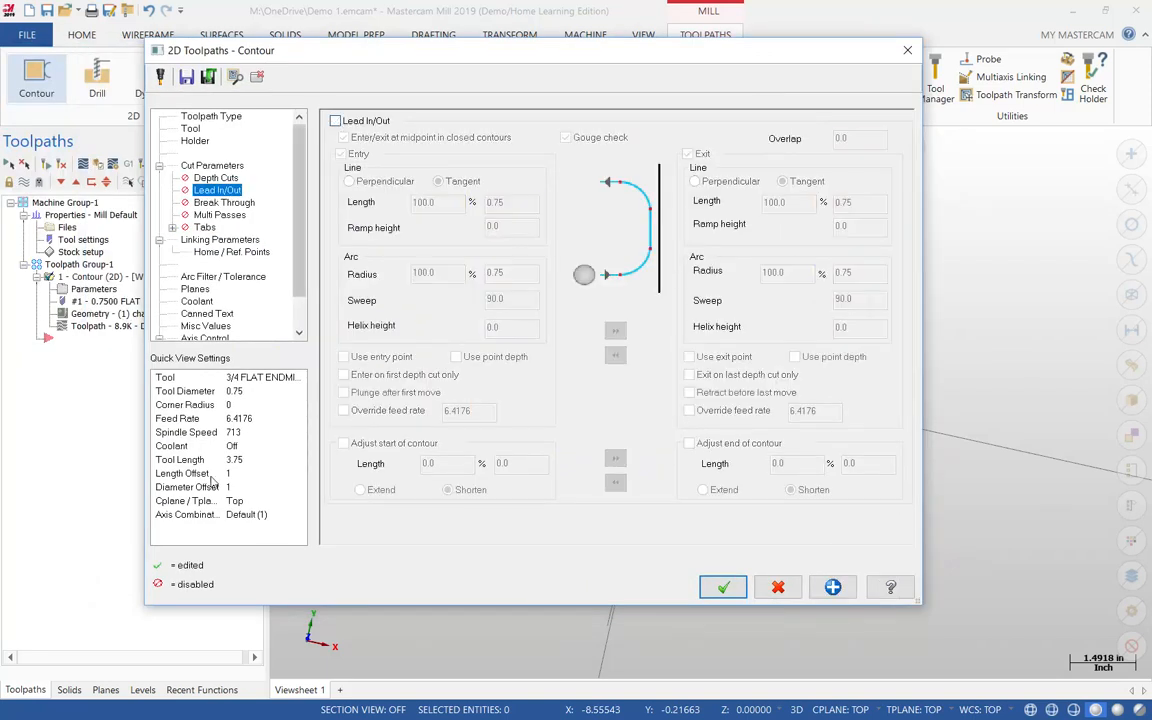
# Set Roll cutter around corners to None in the cut parameters and accept the changes.
pyautogui.click(212, 167)
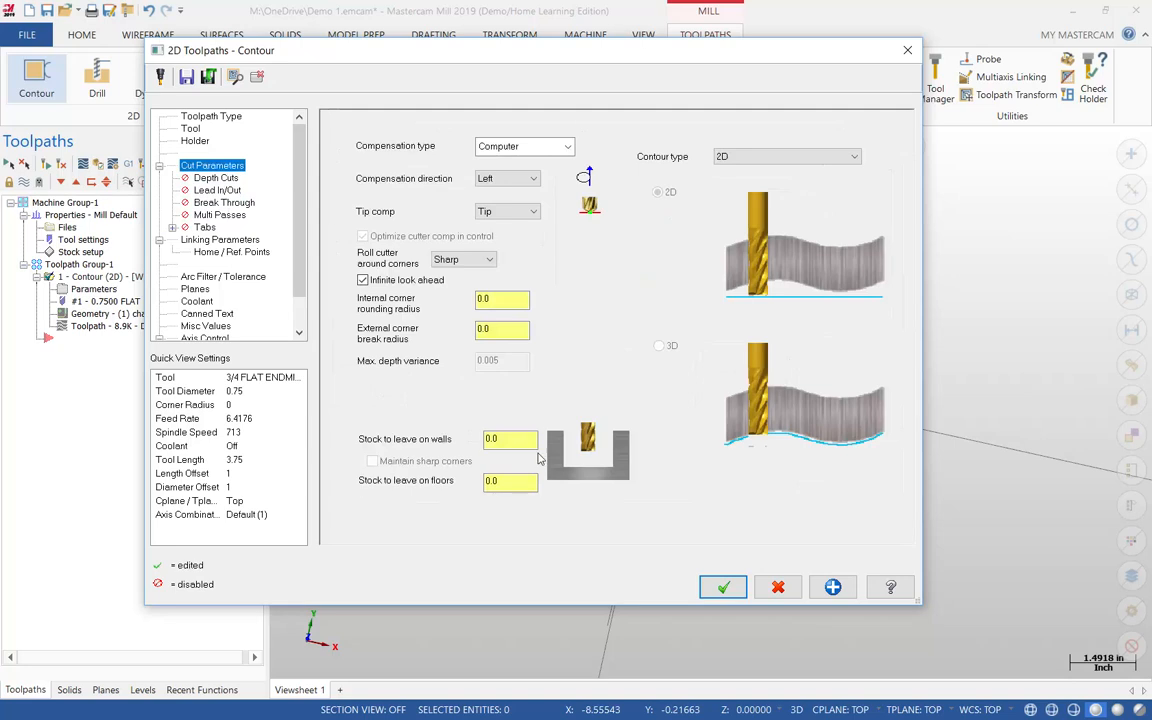
pyautogui.click(462, 262)
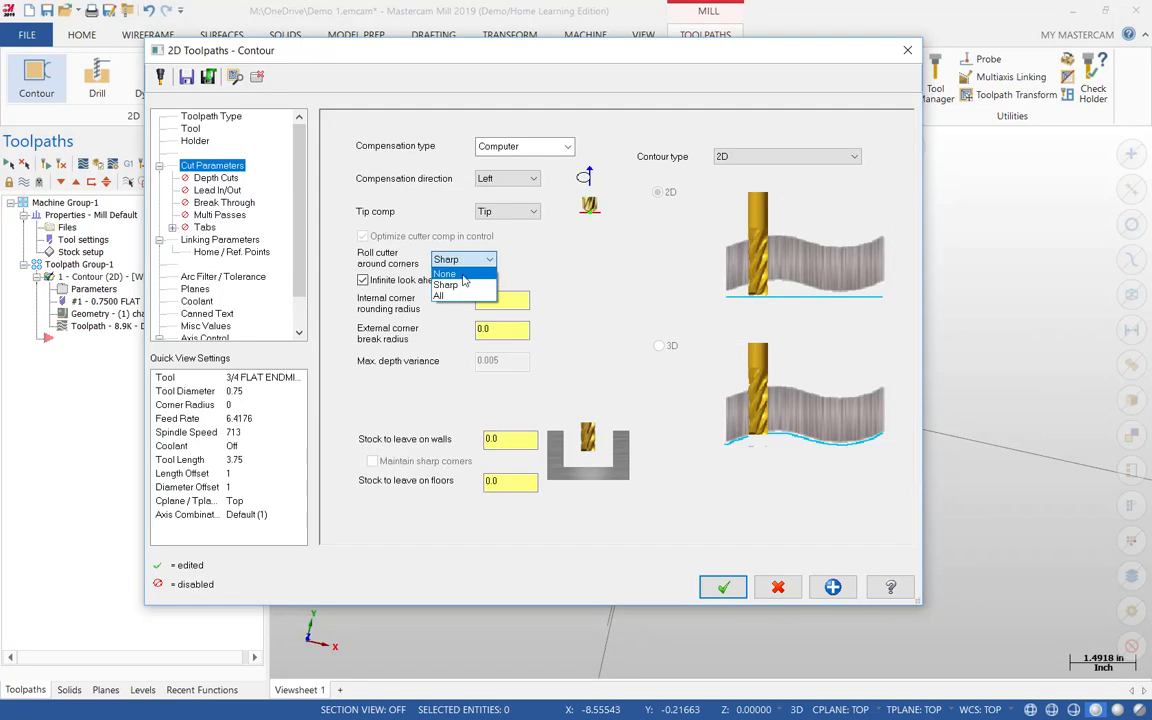
pyautogui.click(462, 276)
pyautogui.moveTo(499, 55); pyautogui.dragTo(308, 88)
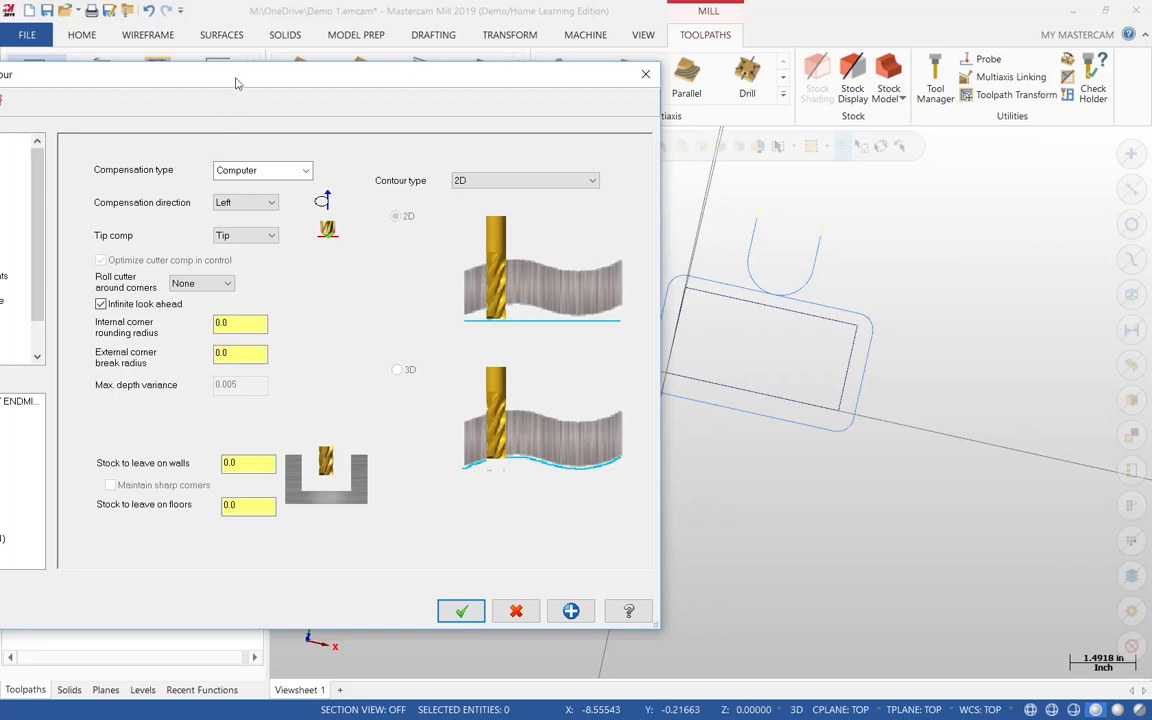
pyautogui.moveTo(237, 84); pyautogui.dragTo(269, 87)
pyautogui.click(493, 613)
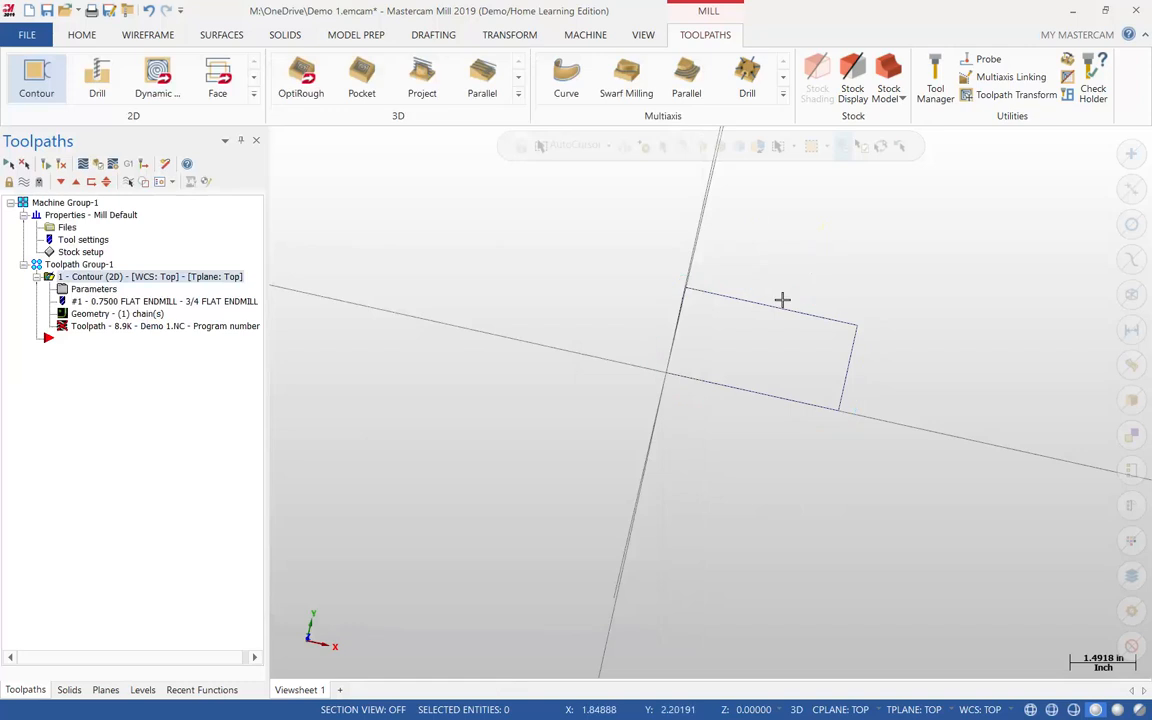
# Regenerate the contour operation and show the toolpath in the Top view.
pyautogui.moveTo(501, 401); pyautogui.dragTo(514, 378, button='middle')
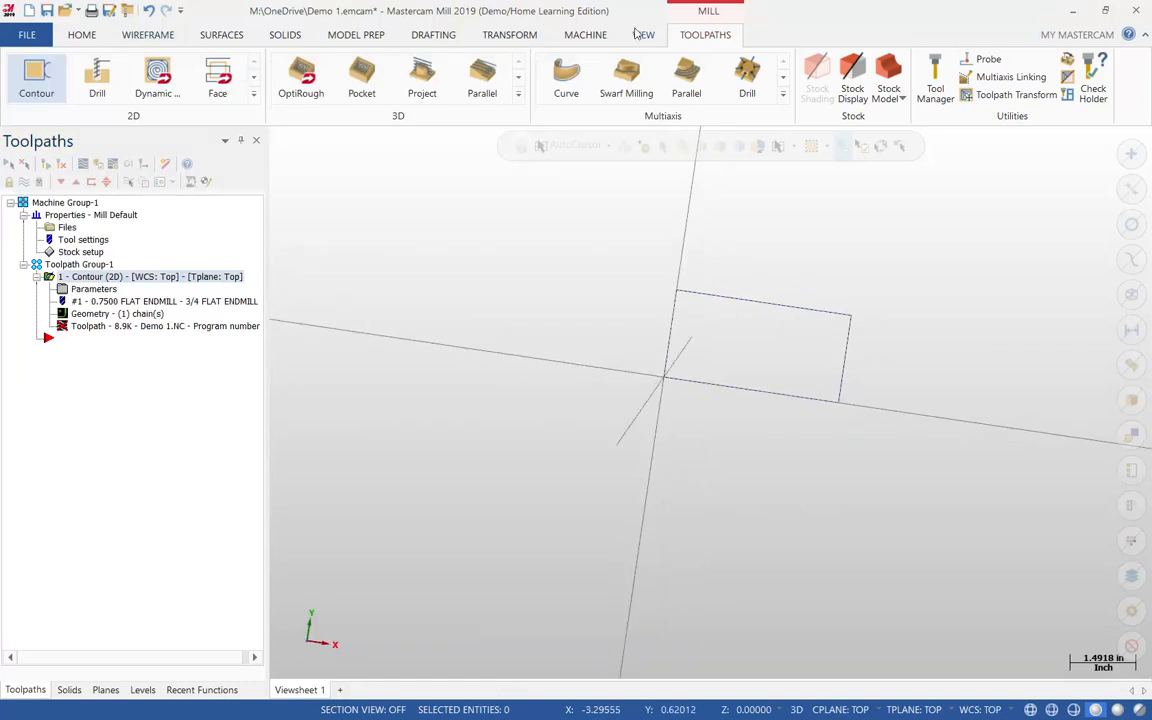
pyautogui.click(640, 34)
pyautogui.click(141, 74)
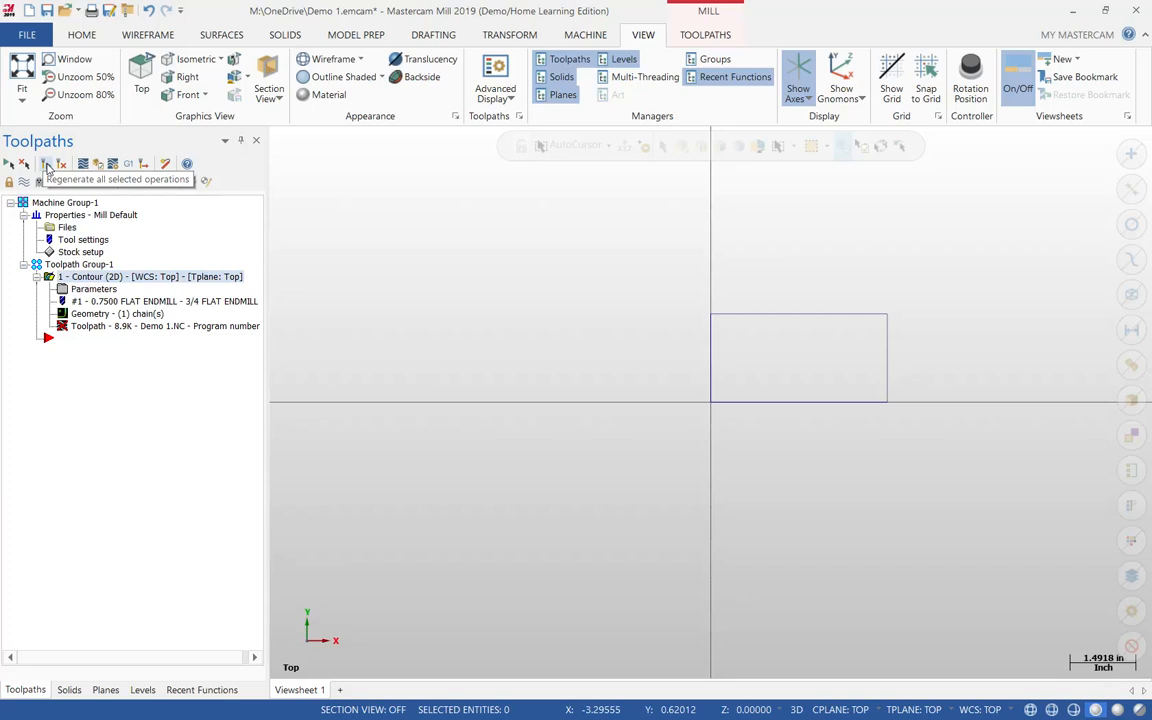
pyautogui.click(46, 165)
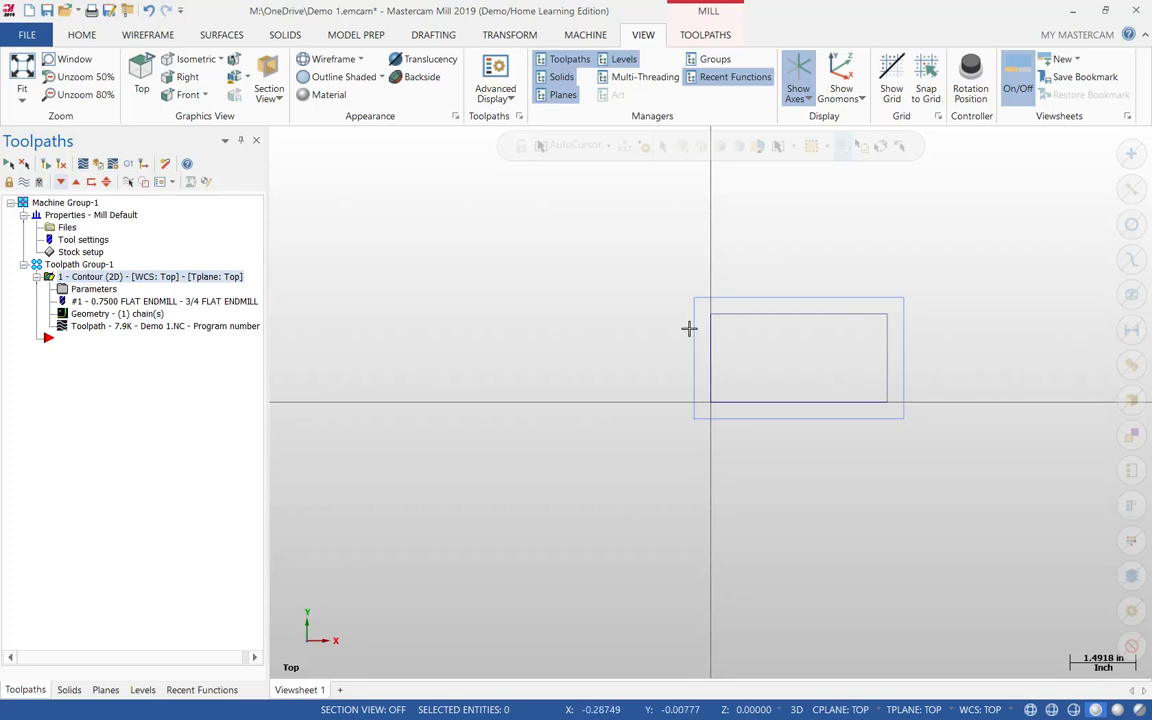
pyautogui.moveTo(747, 402); pyautogui.dragTo(702, 327, button='middle')
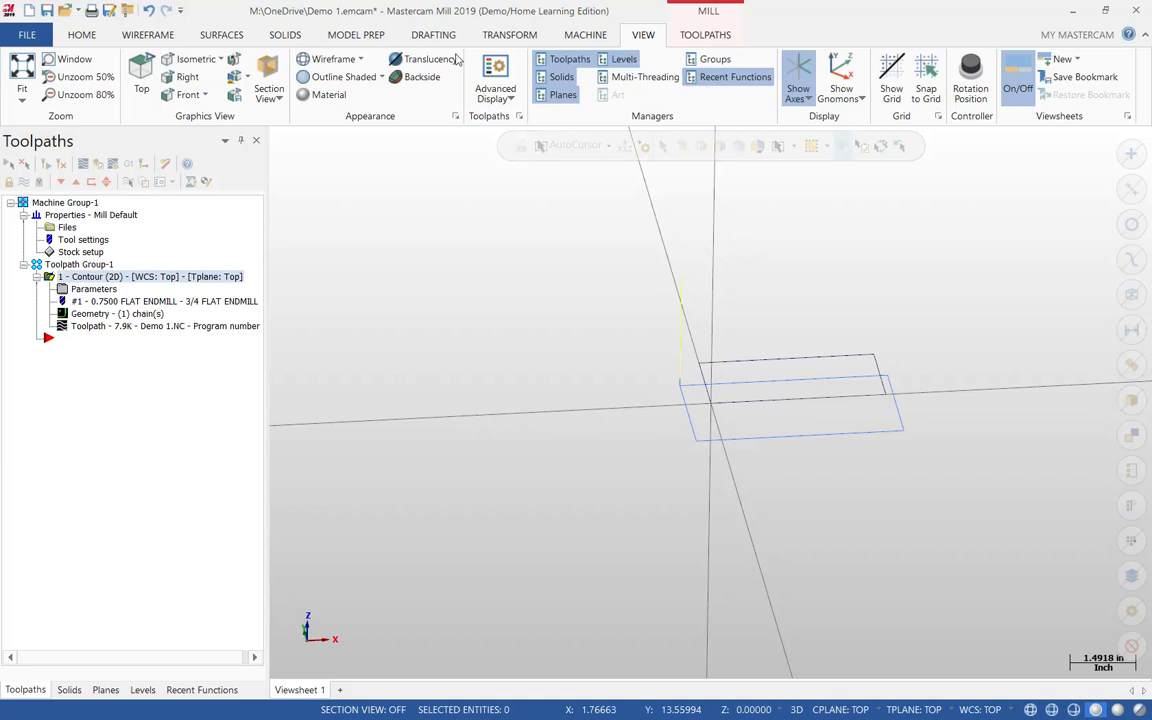
pyautogui.click(141, 75)
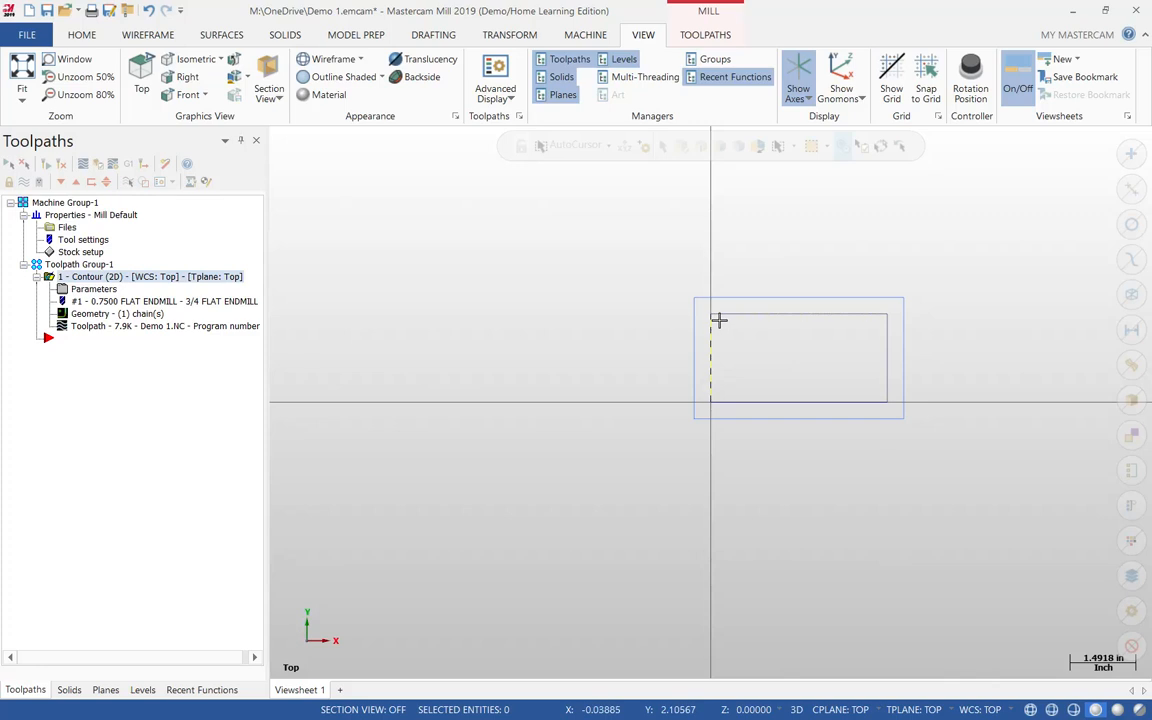
# Turn Lead In/Out back on in the contour operation's parameters, accept the change and regenerate the toolpath.
pyautogui.click(110, 289)
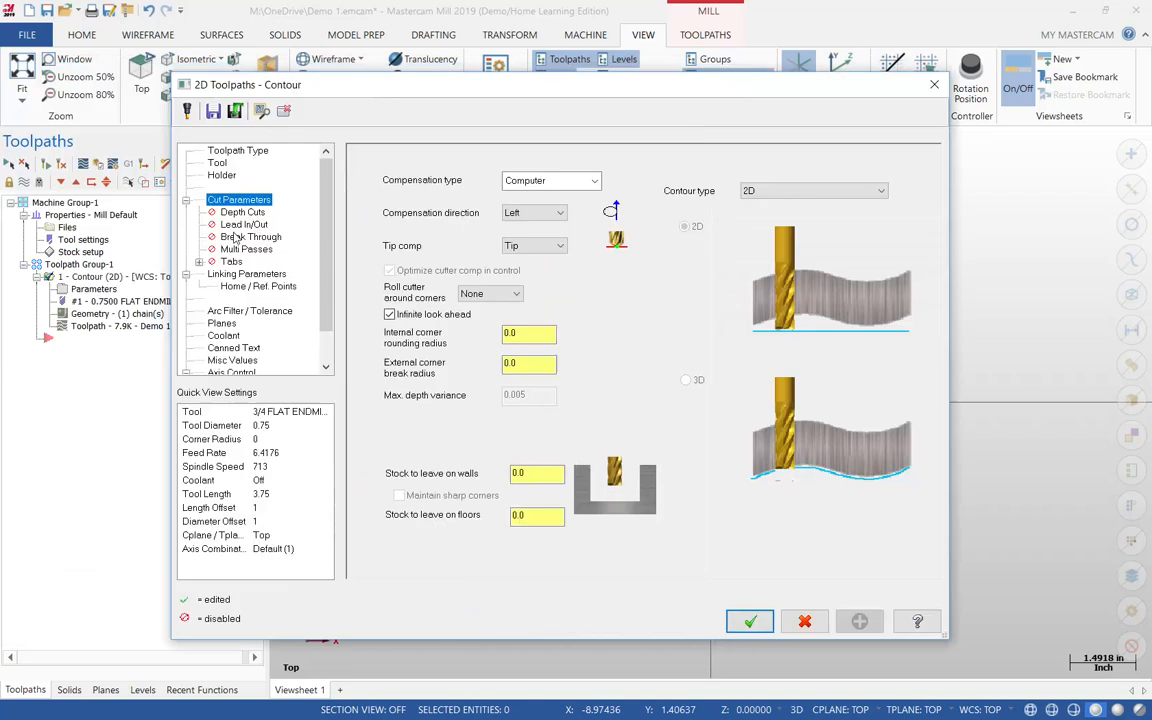
pyautogui.click(243, 224)
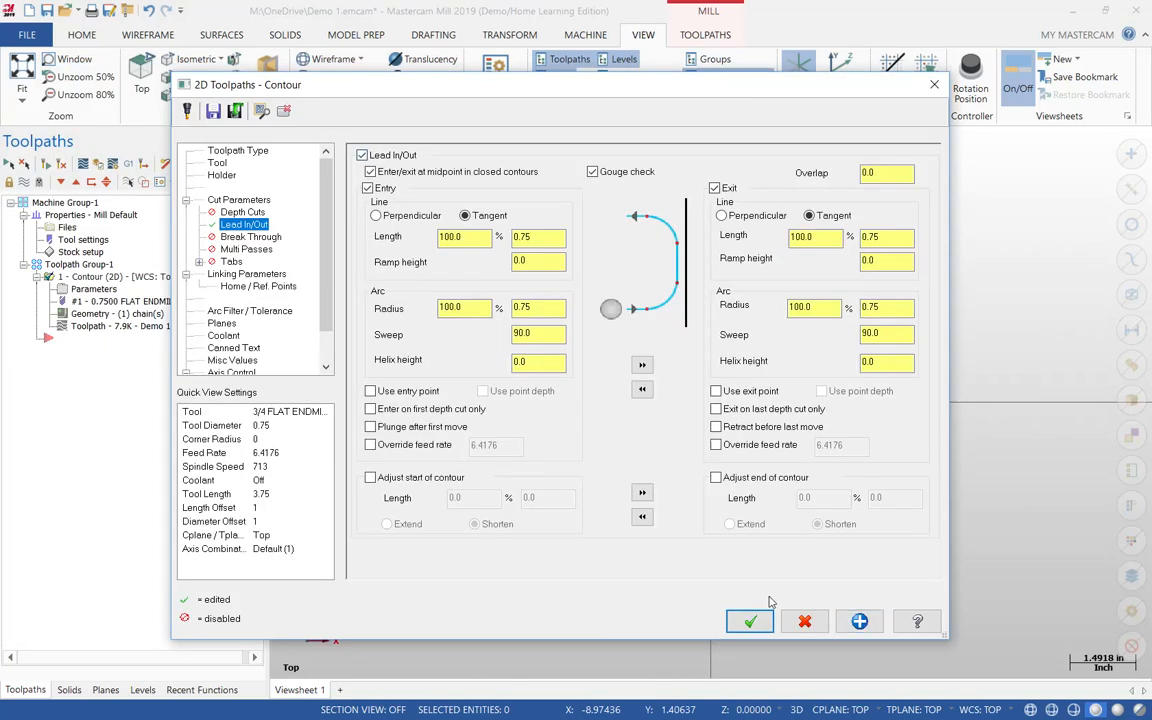
pyautogui.click(751, 622)
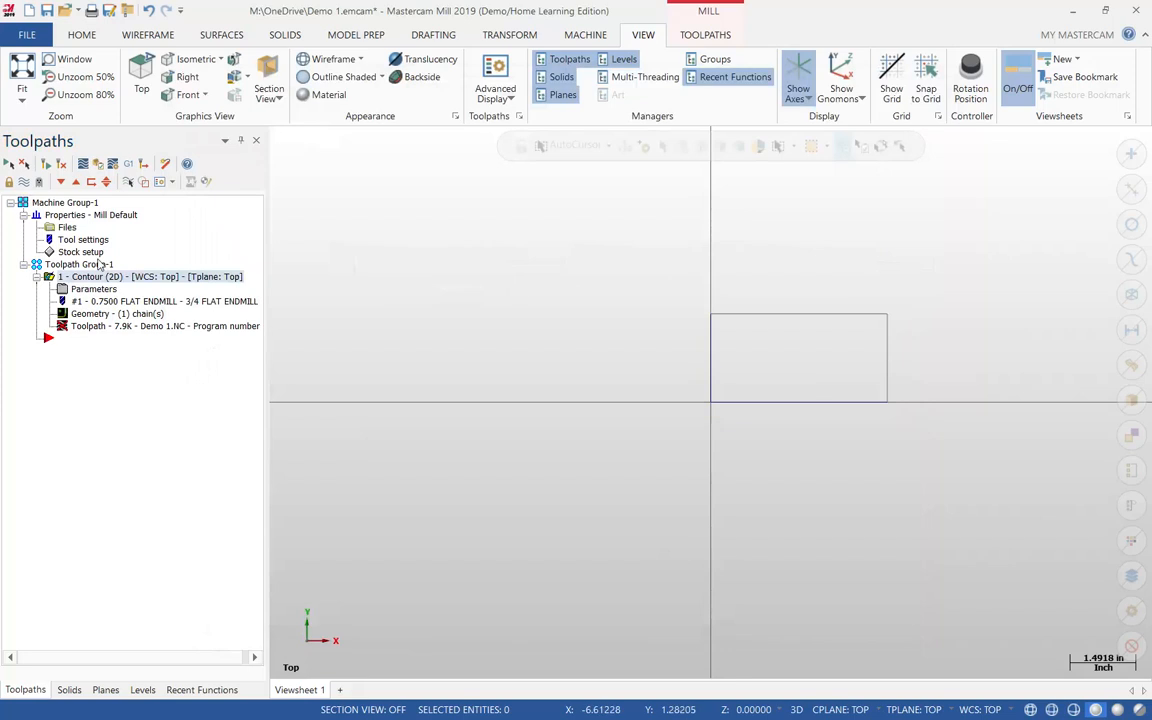
pyautogui.click(45, 165)
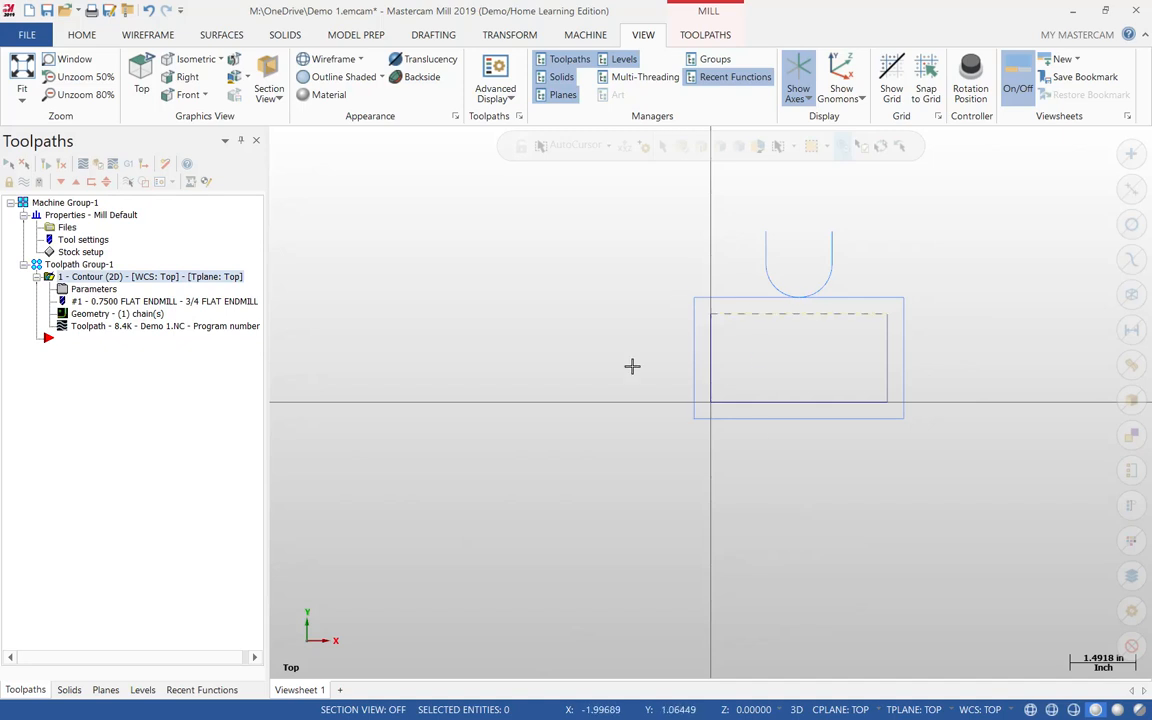
pyautogui.scroll(-1, 888, 258)
pyautogui.scroll(1, 840, 330)
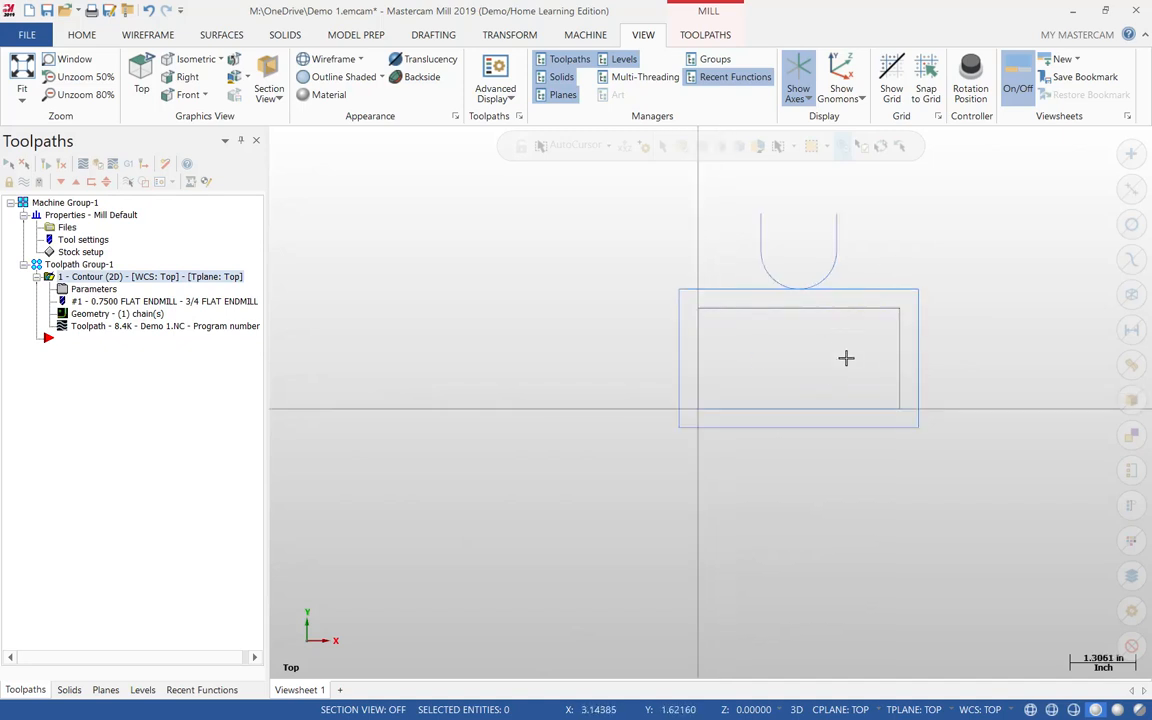
# Show the available toolpath creation commands.
pyautogui.click(700, 34)
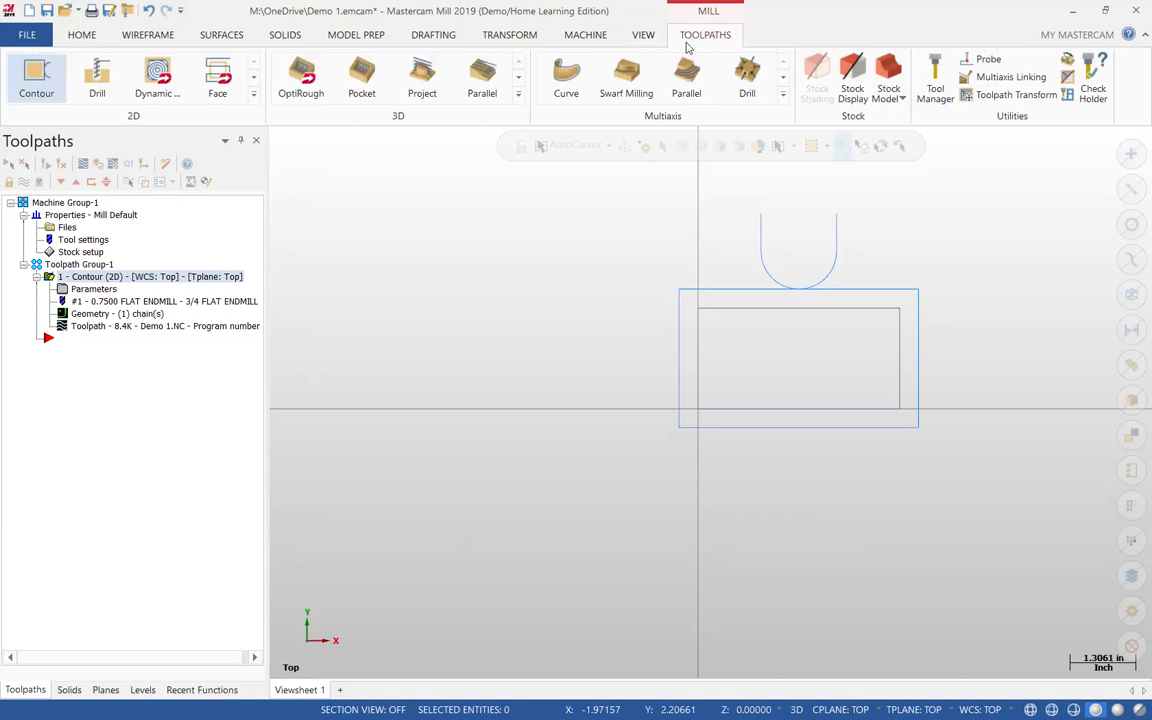